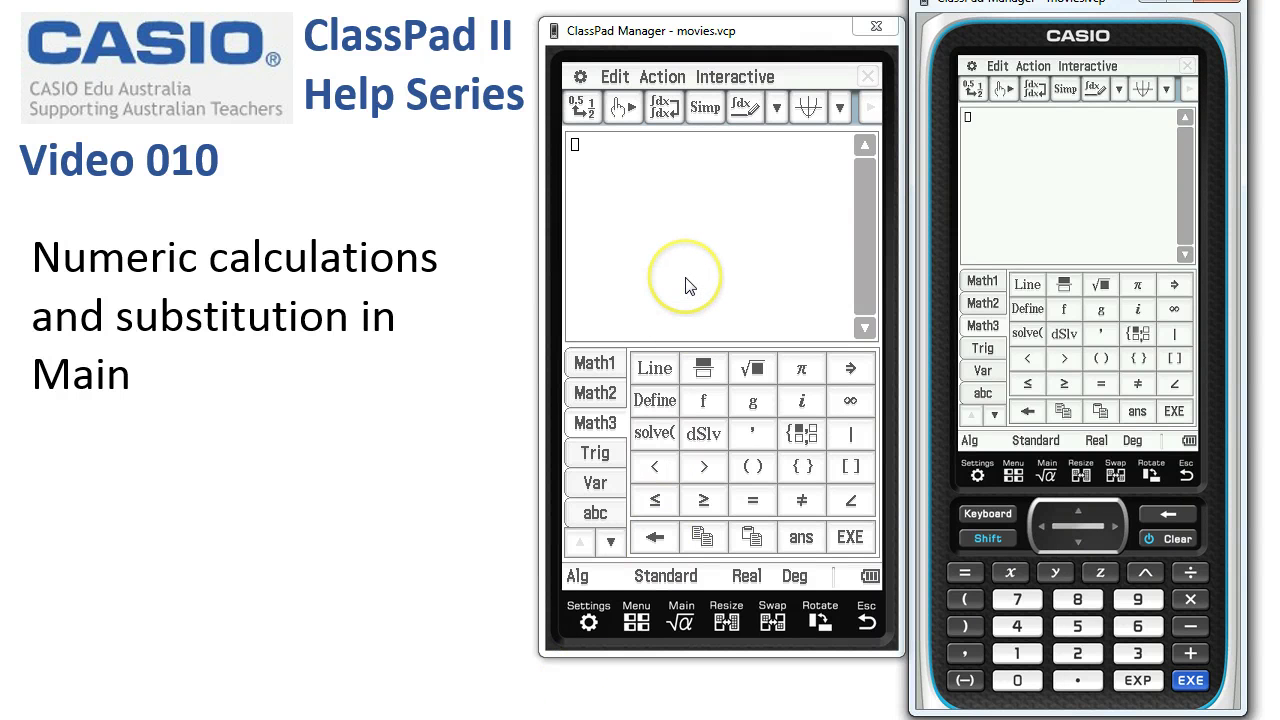
Step: Show the Math1 keypad with powers, roots, logarithm and trig keys in Main
click(595, 362)
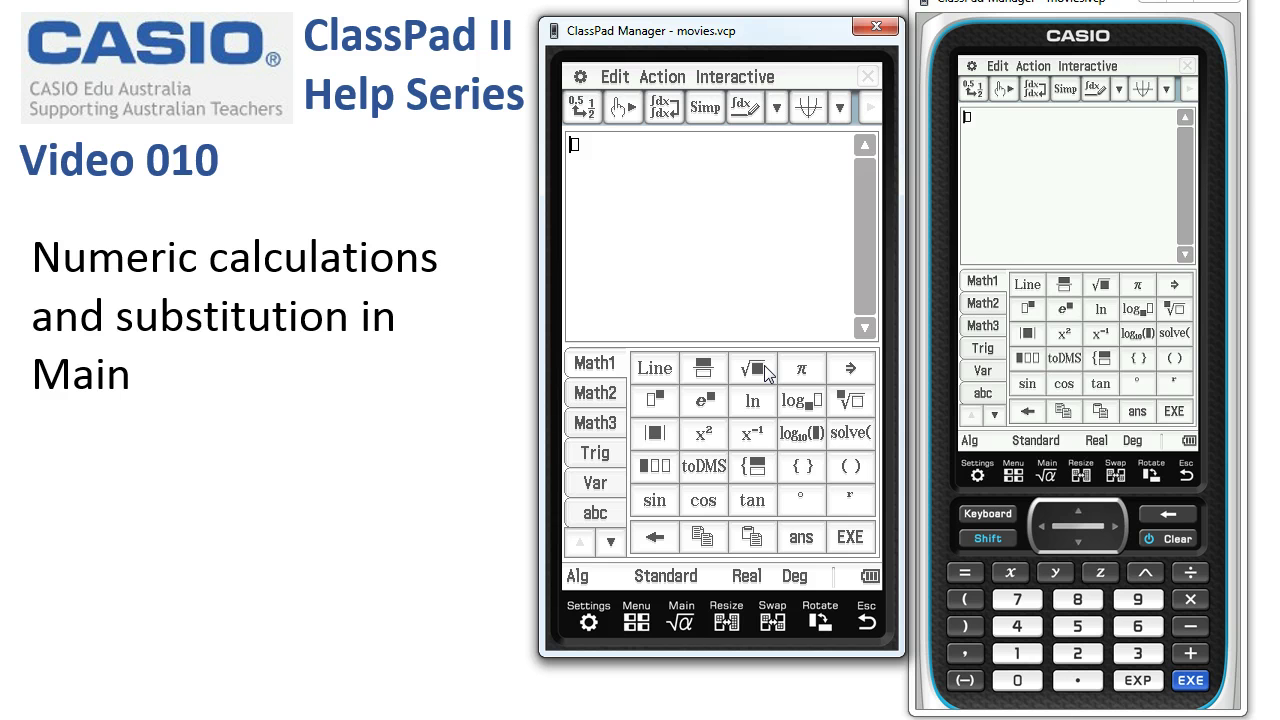
Step: Enter 2√(5.1^2−2.7^2) and evaluate it exactly to 12·√13/5
click(1080, 660)
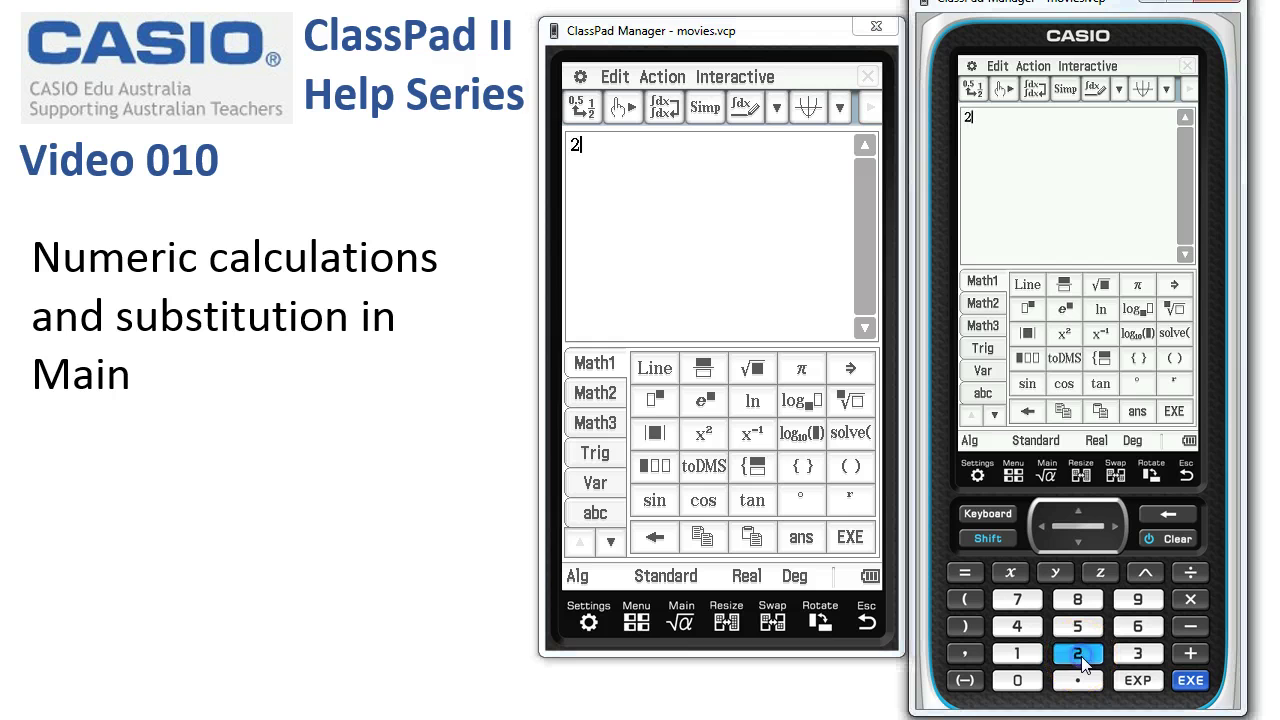
click(1100, 287)
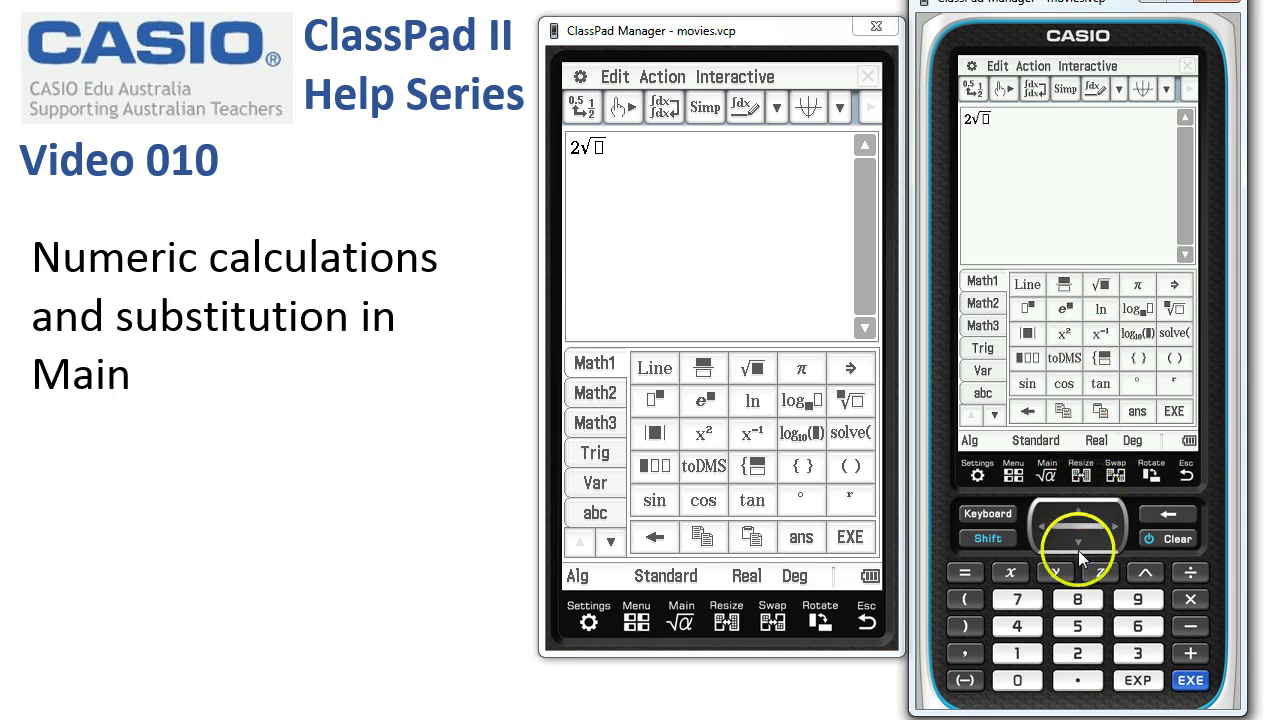
click(1078, 680)
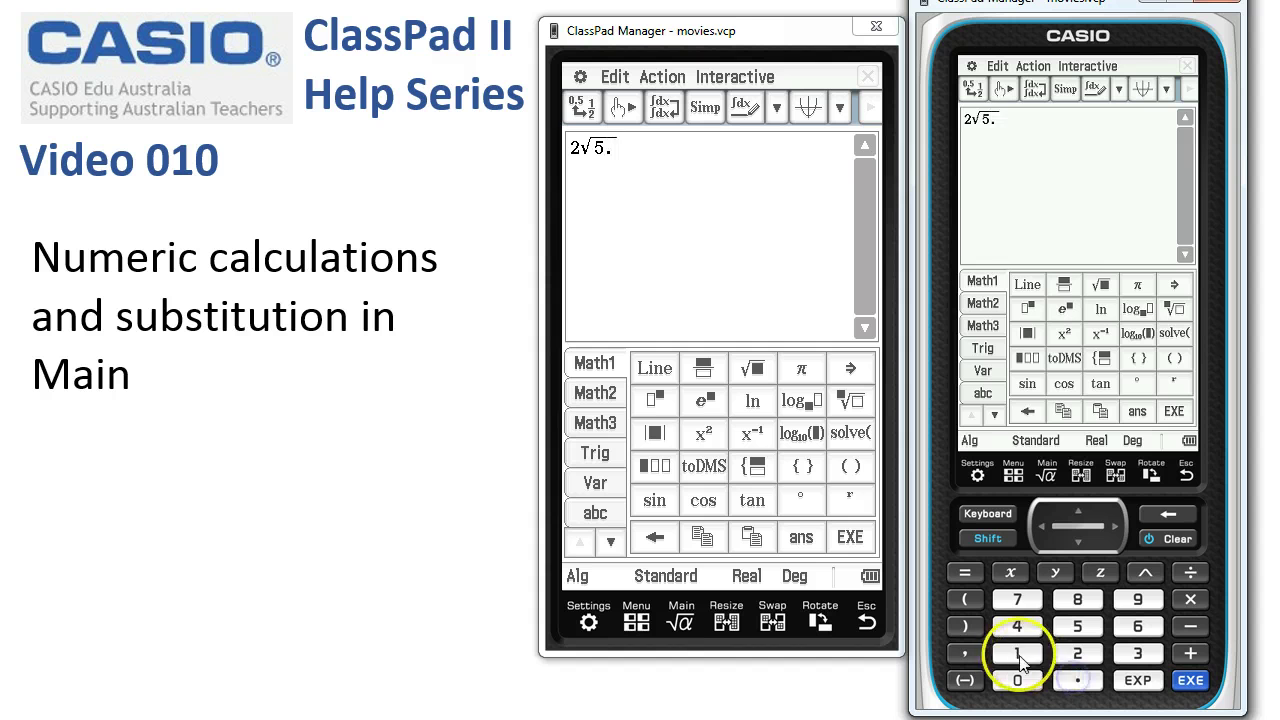
click(1017, 653)
click(1150, 572)
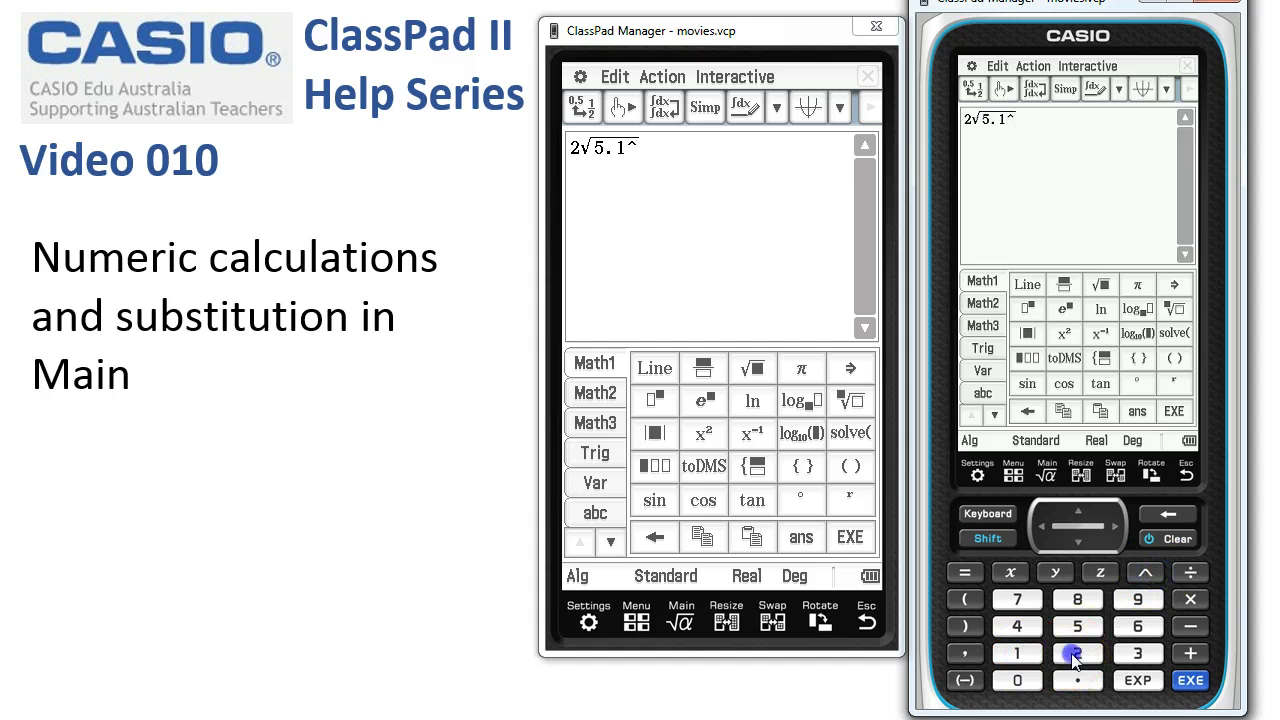
click(1076, 654)
click(1190, 626)
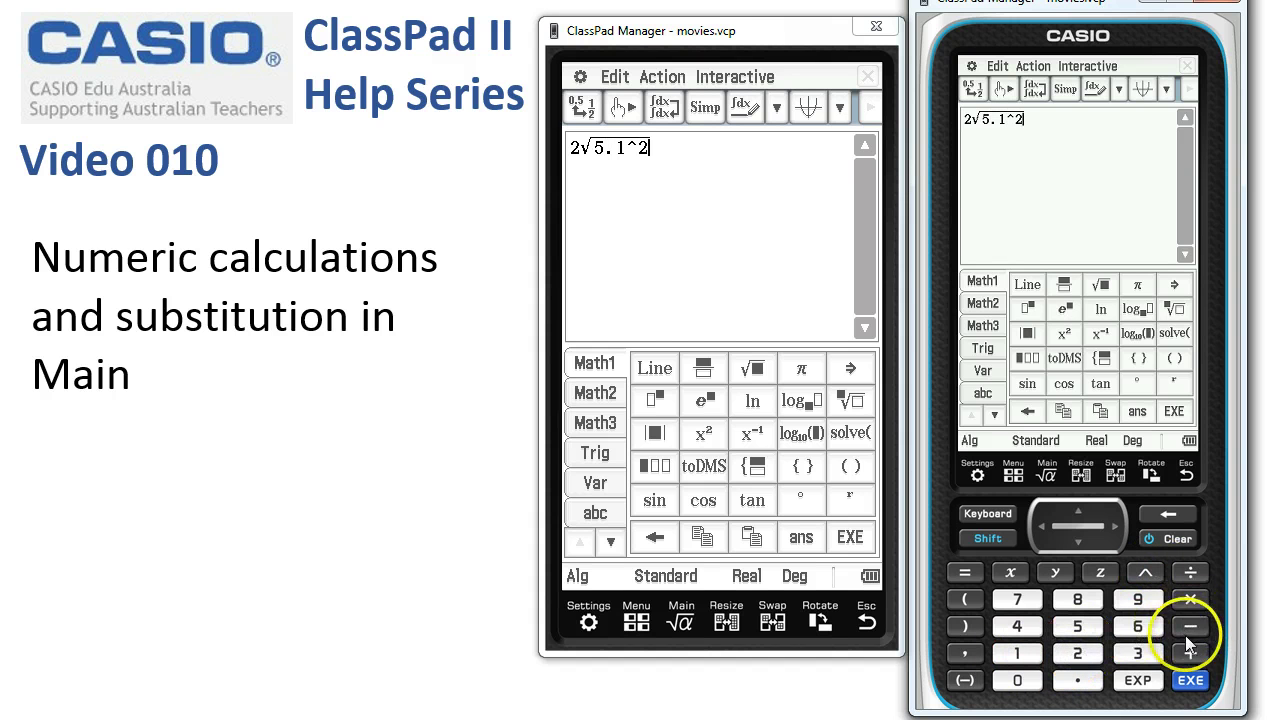
click(1081, 656)
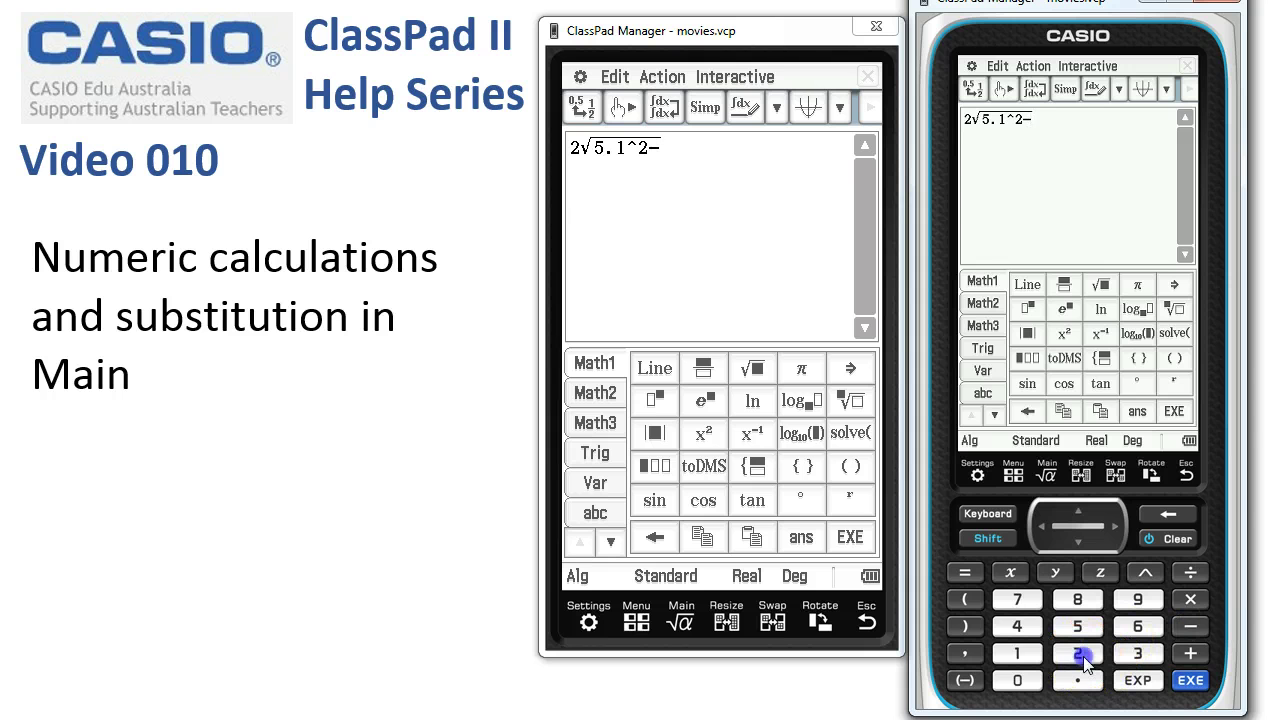
click(1078, 682)
click(1017, 599)
click(1145, 572)
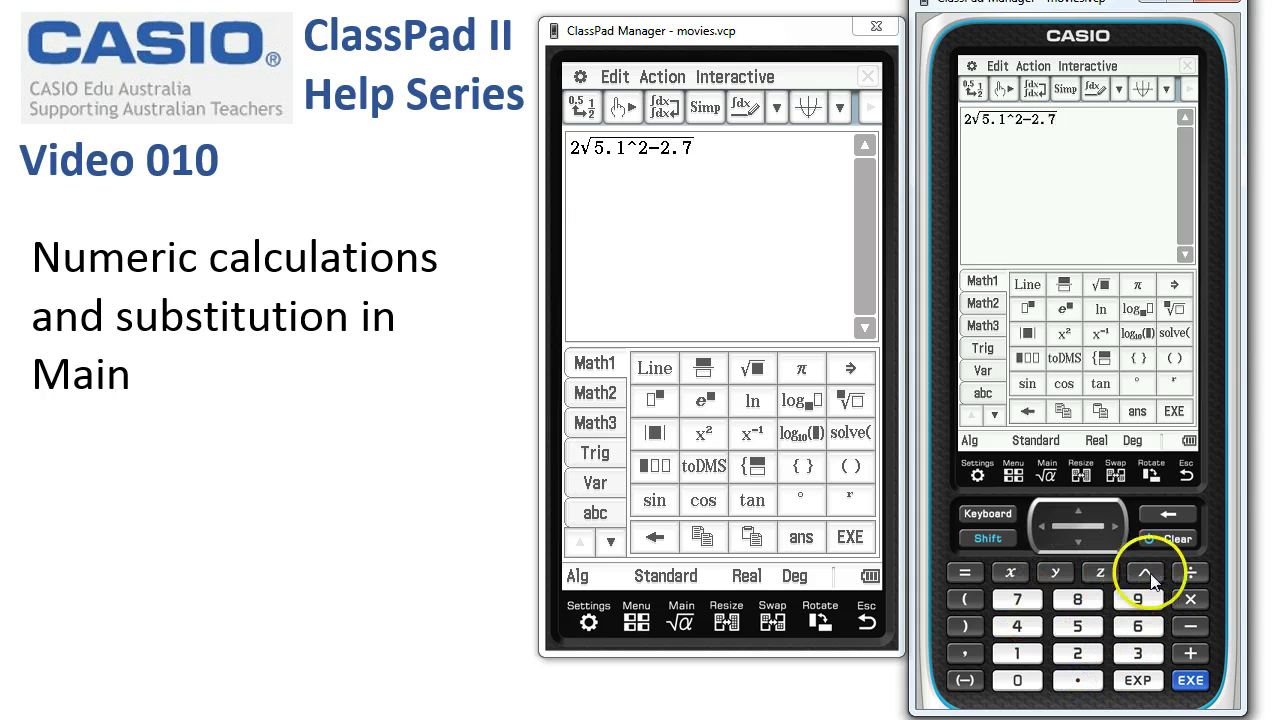
click(1080, 656)
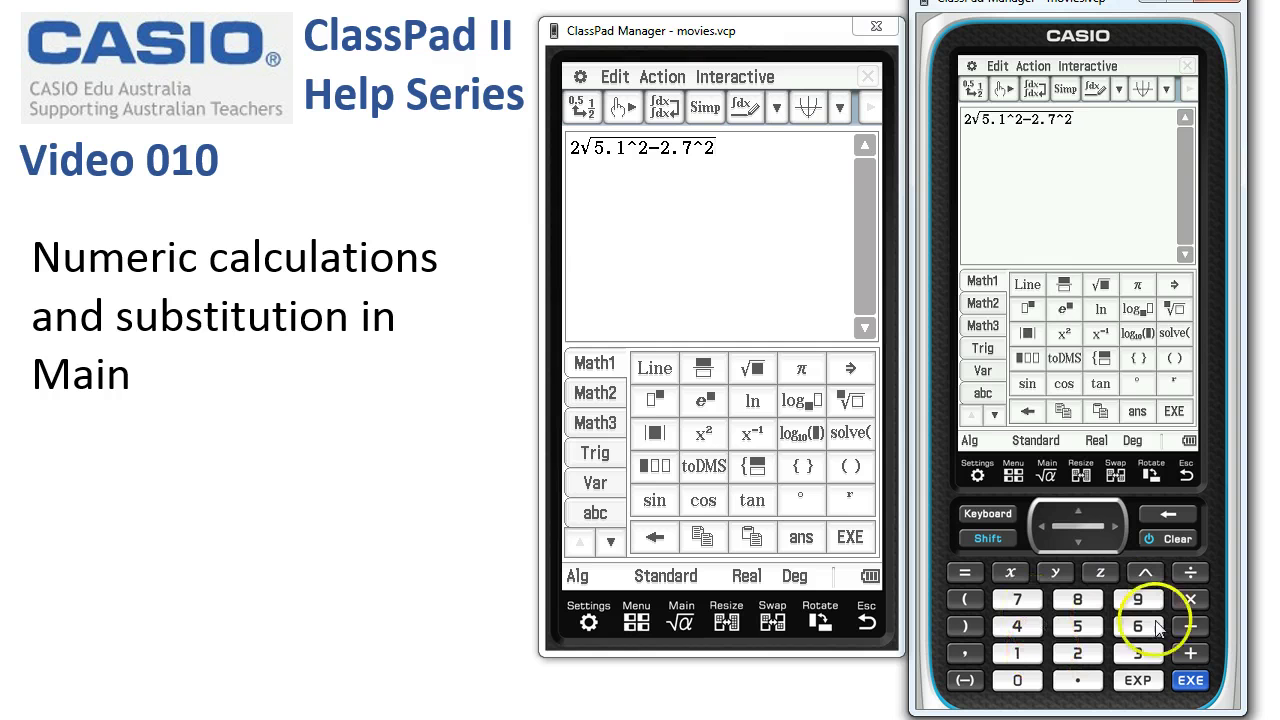
click(1190, 680)
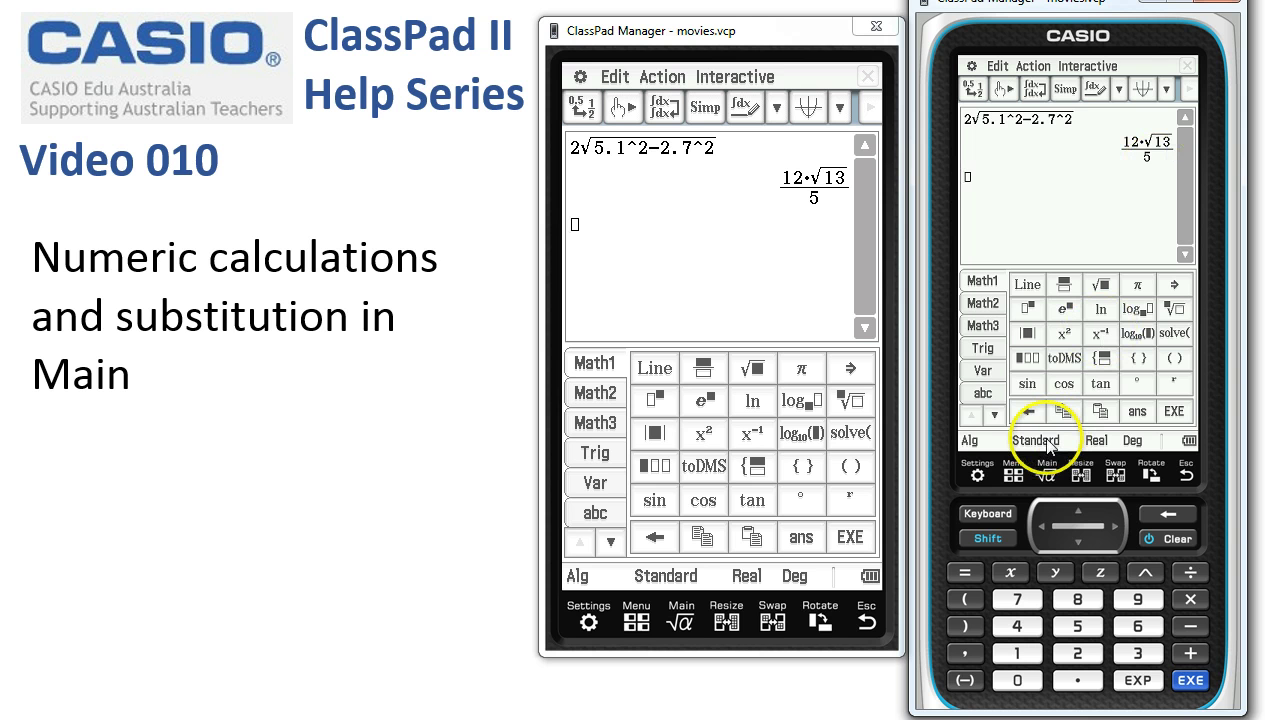
Step: Switch to Decimal mode, re-evaluate to 8.653323061, then convert that answer back to 12·√13/5
click(654, 585)
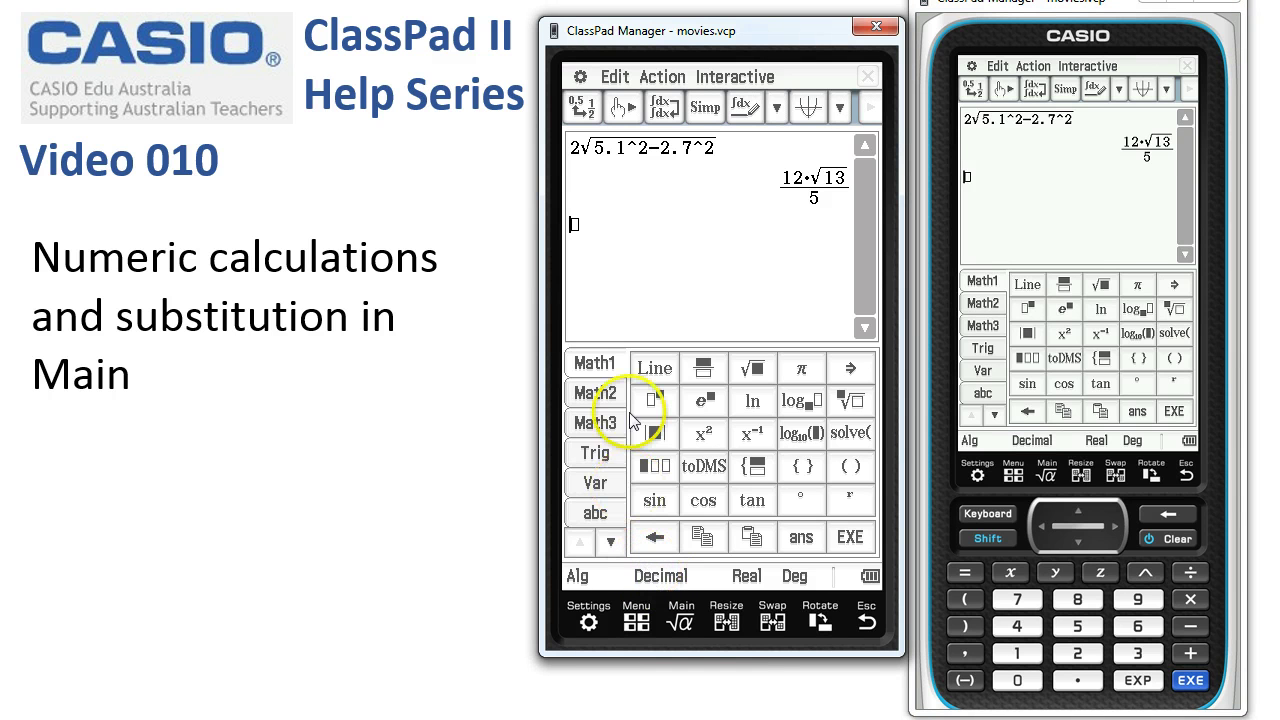
click(855, 537)
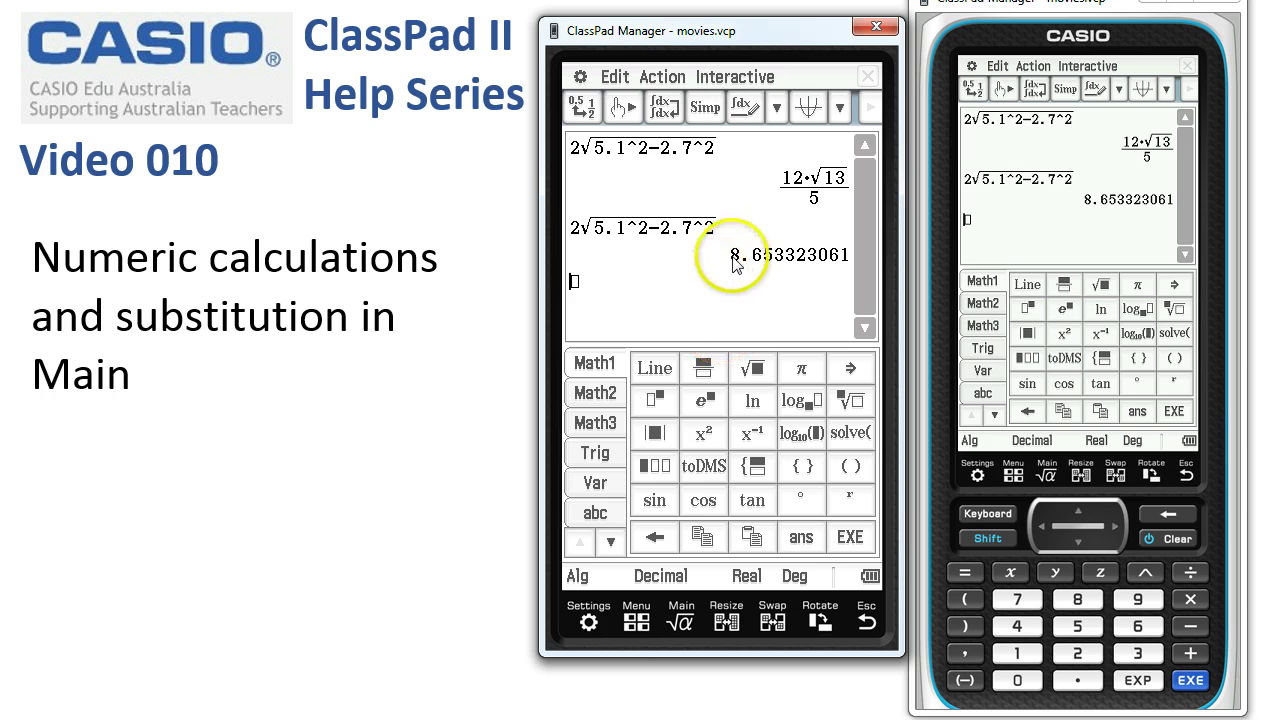
drag(731, 255, 815, 265)
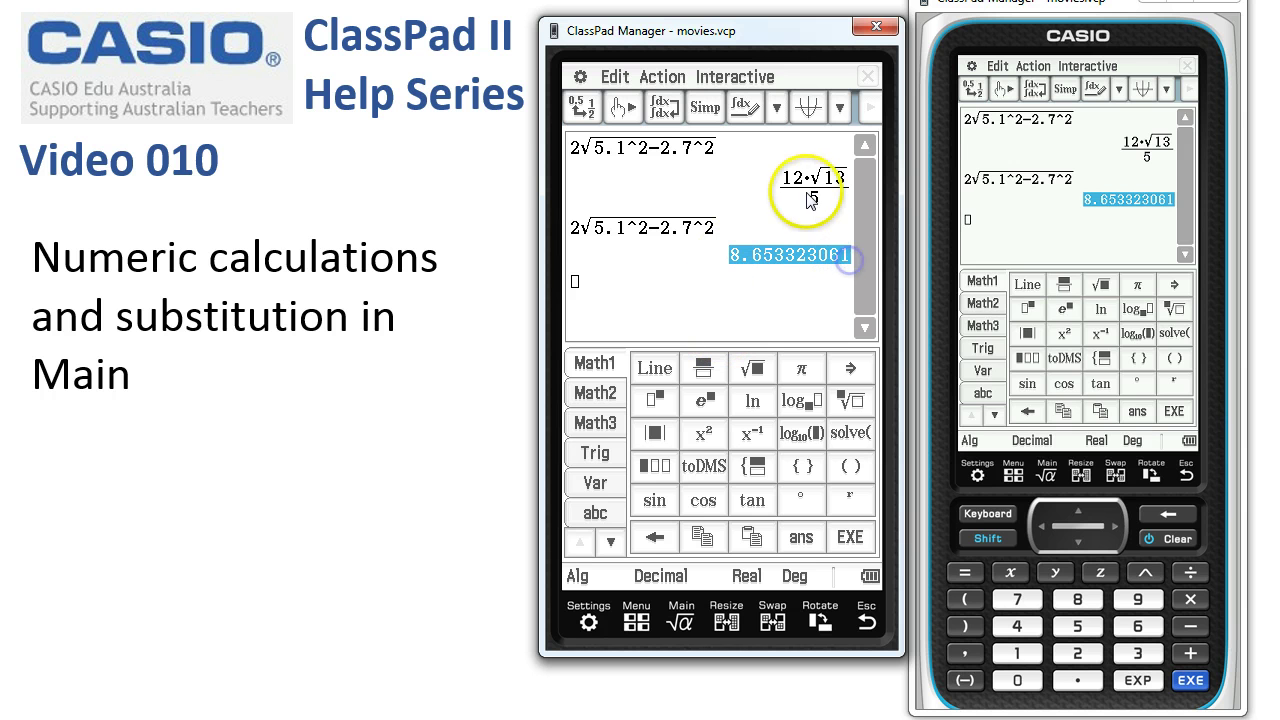
drag(785, 178, 840, 205)
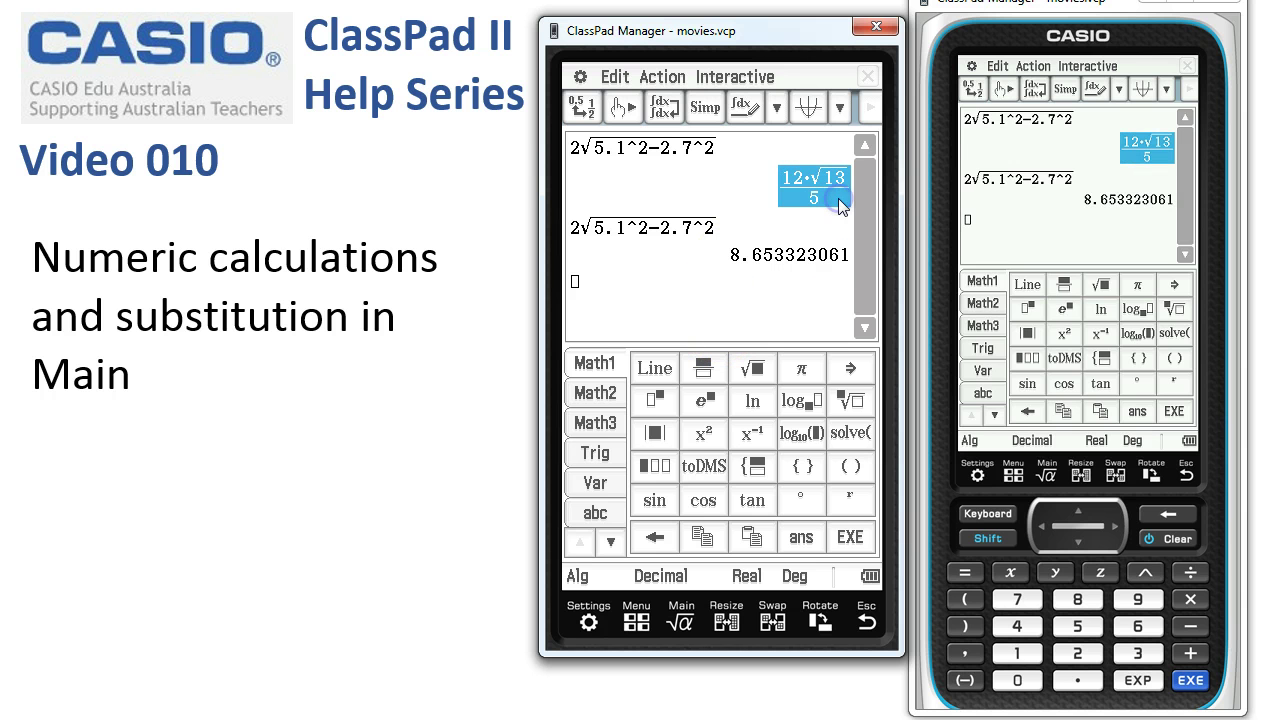
click(575, 283)
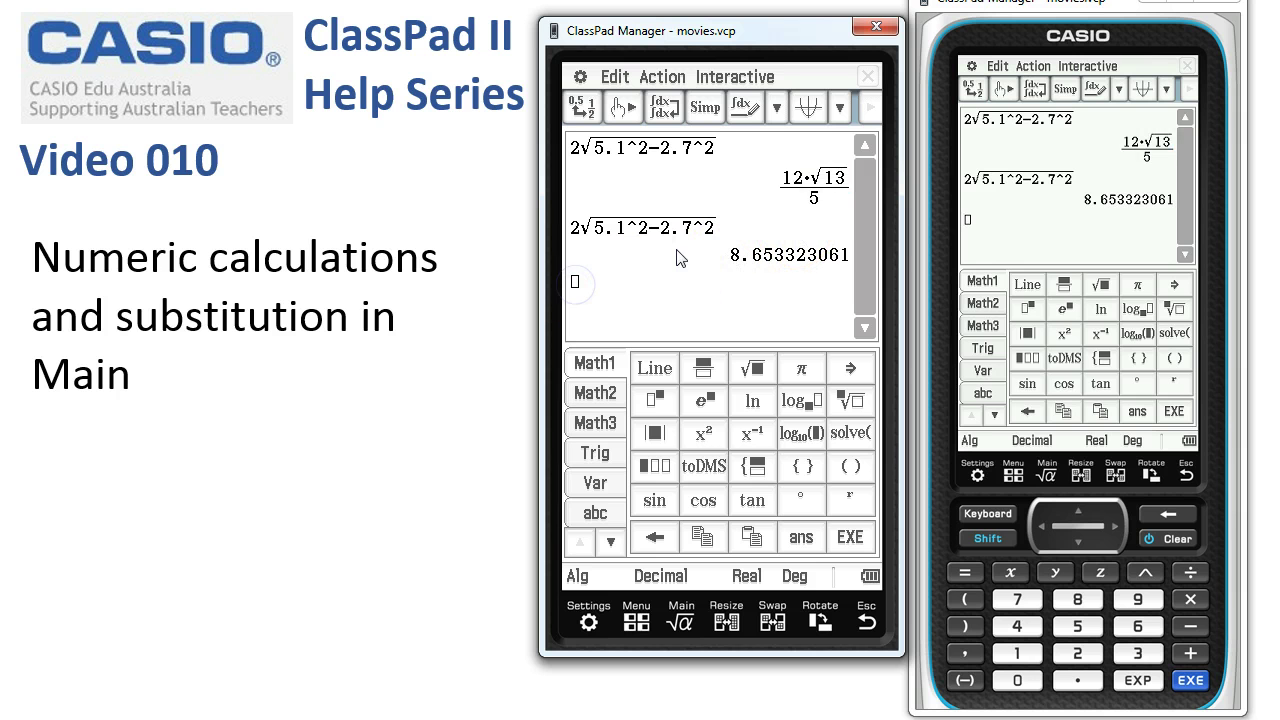
drag(805, 172, 780, 262)
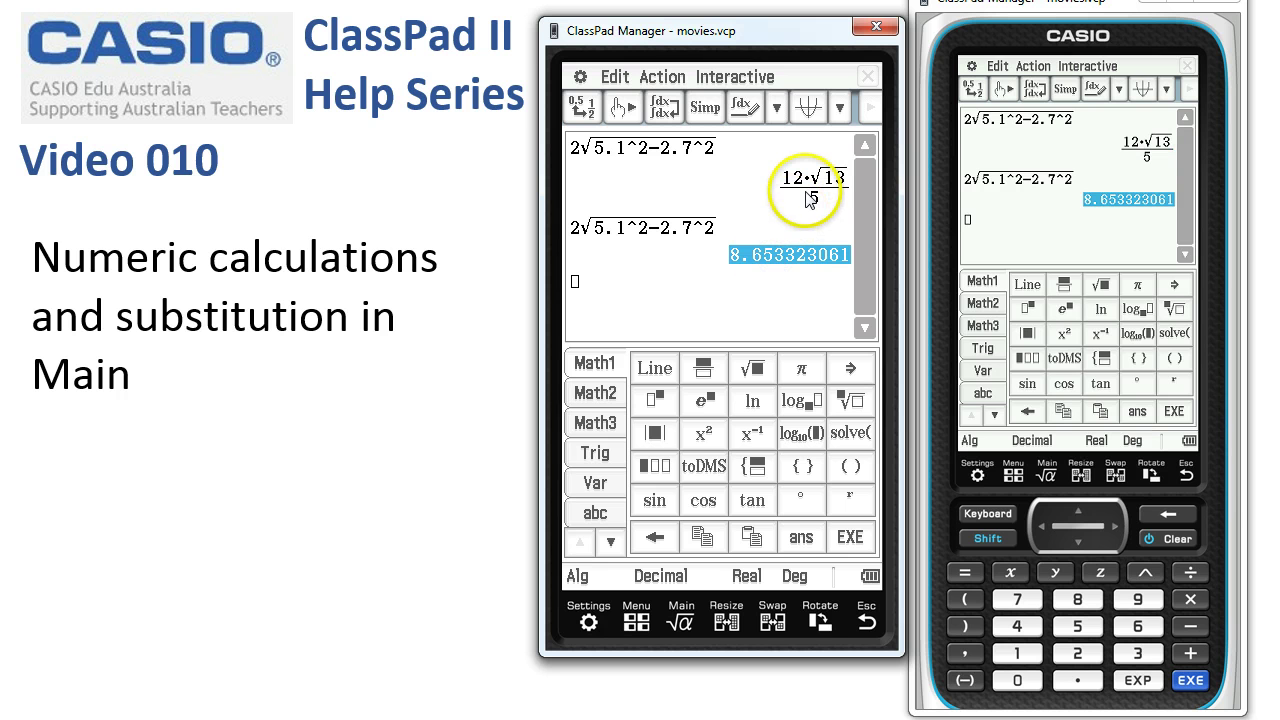
drag(806, 192, 716, 303)
click(581, 108)
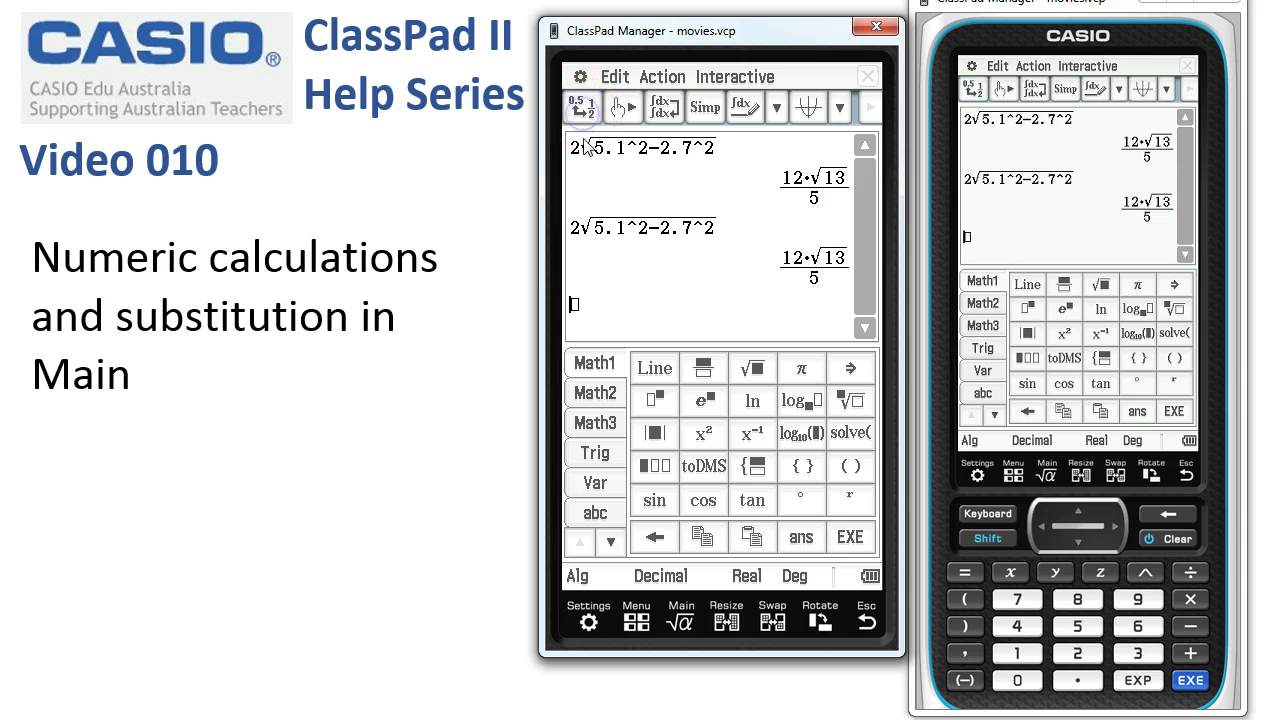
Step: Convert the second answer 12·√13/5 back to the decimal 8.653323061
click(822, 258)
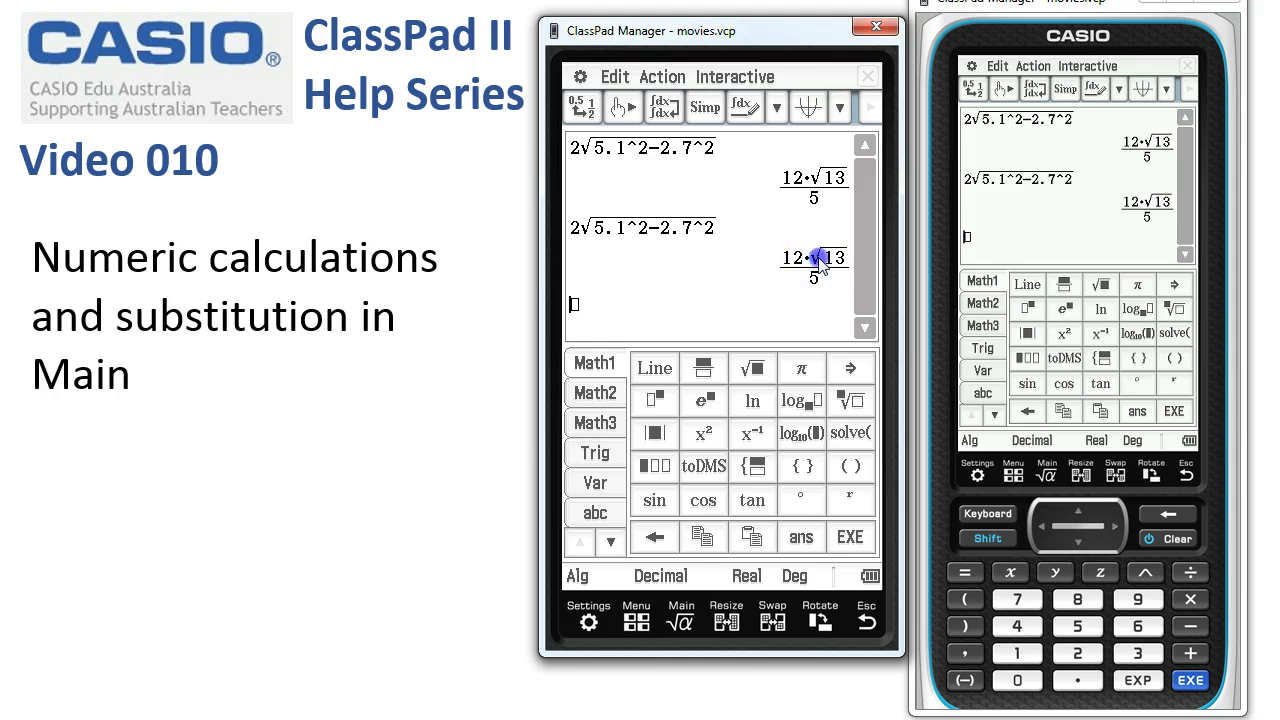
click(822, 258)
click(583, 109)
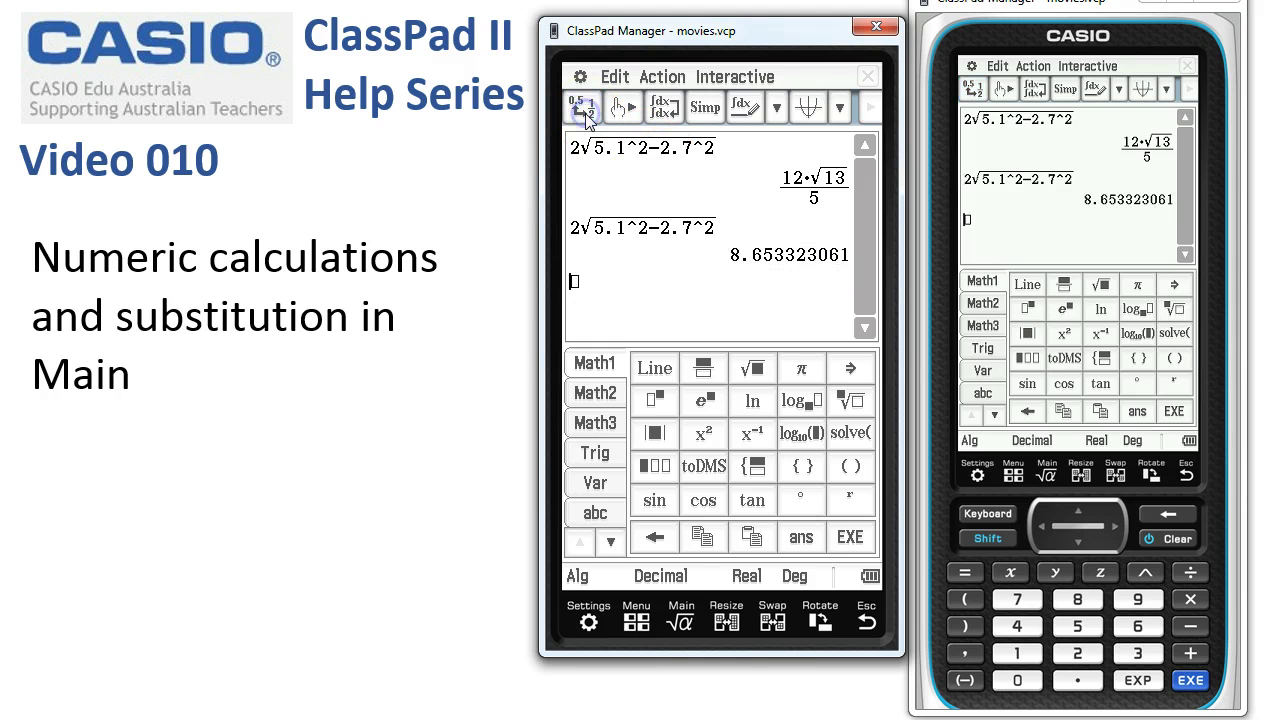
click(583, 109)
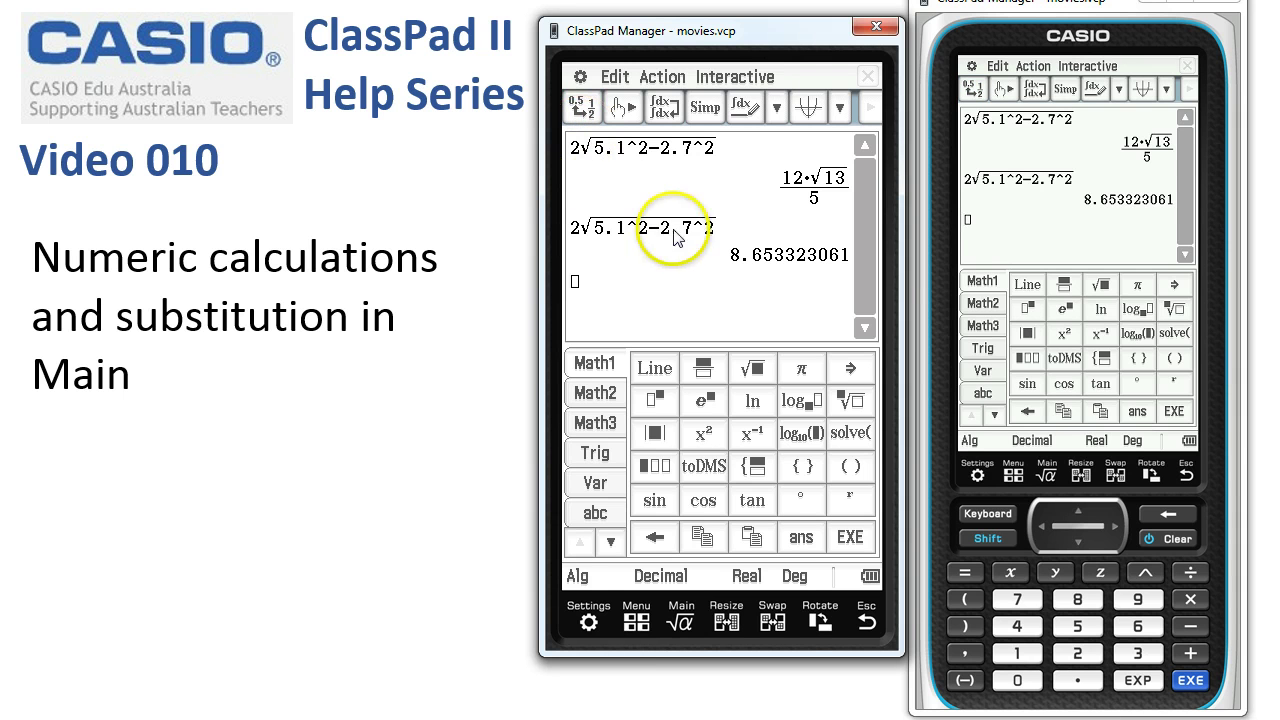
Step: Return the result mode from Decimal to Standard
click(657, 575)
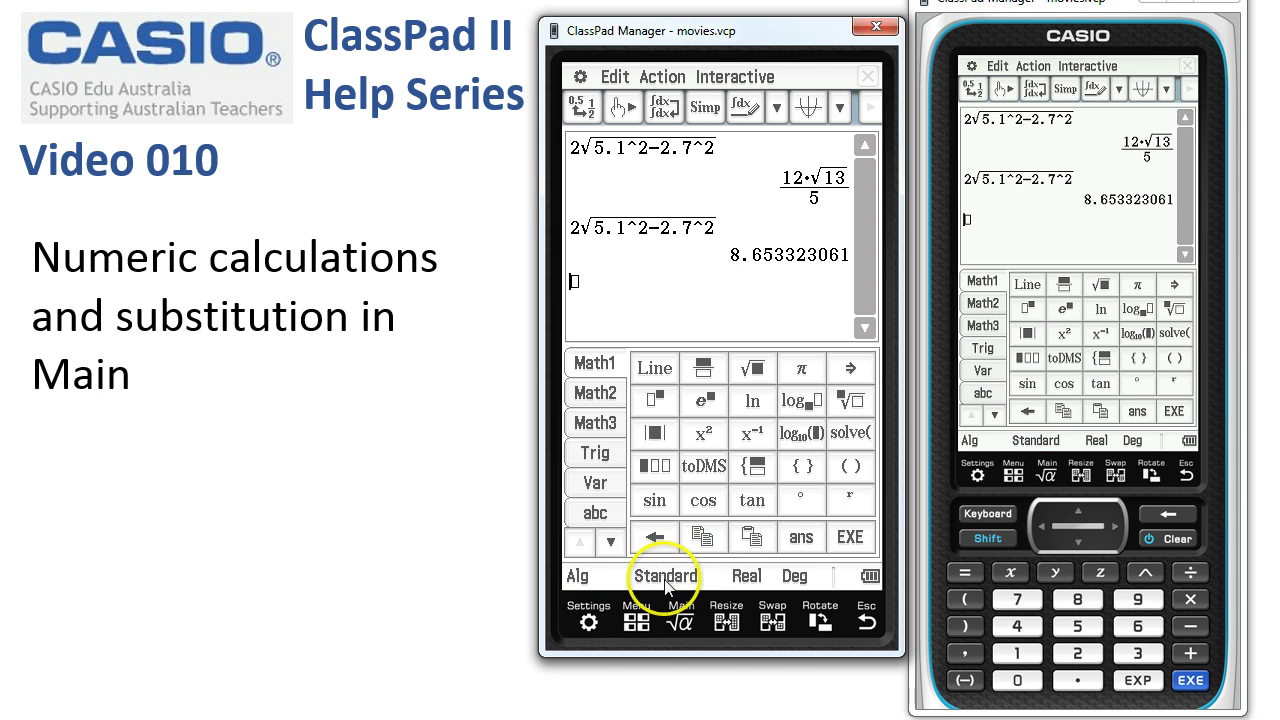
click(662, 577)
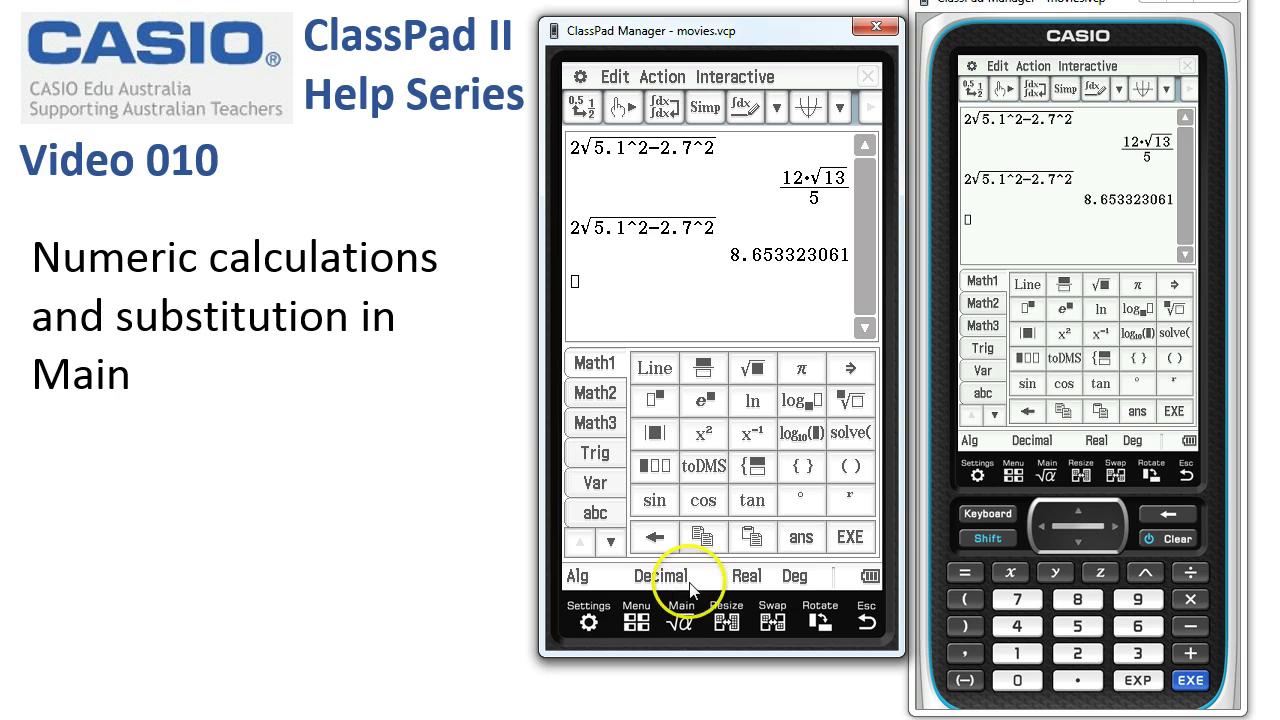
click(655, 585)
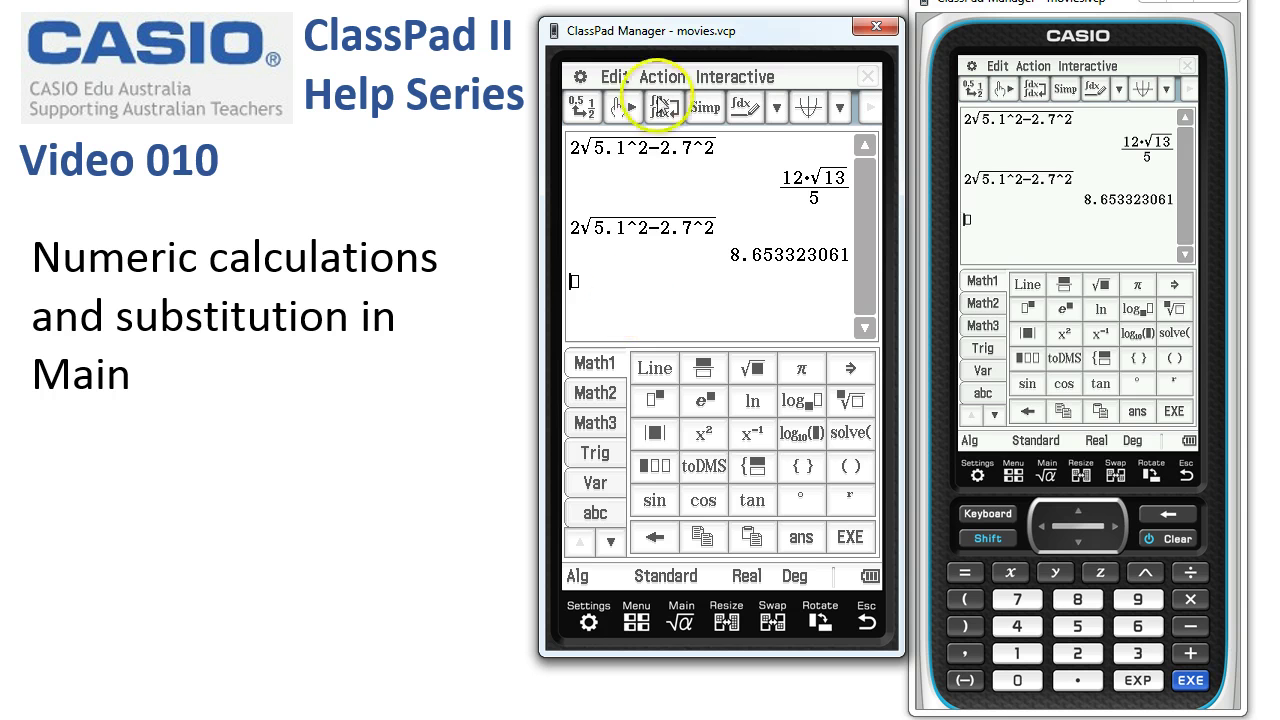
Step: Clear the entire Main work area
click(612, 78)
click(633, 270)
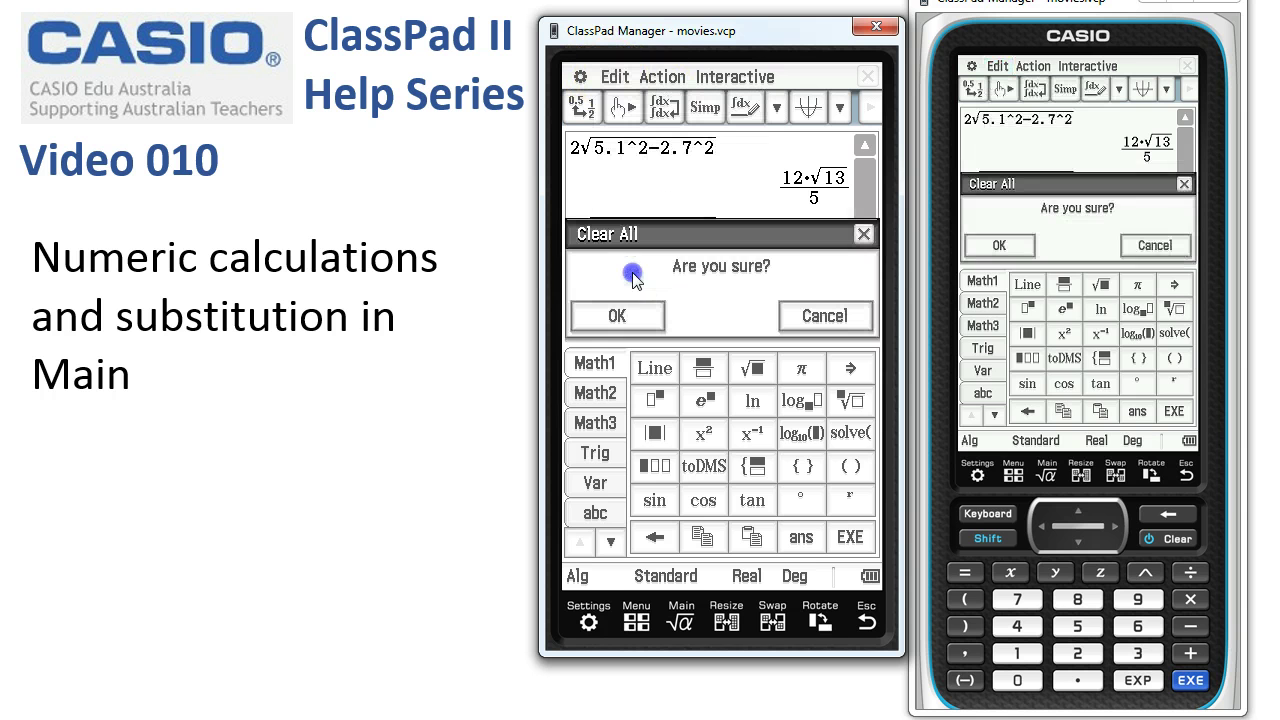
click(624, 316)
click(641, 280)
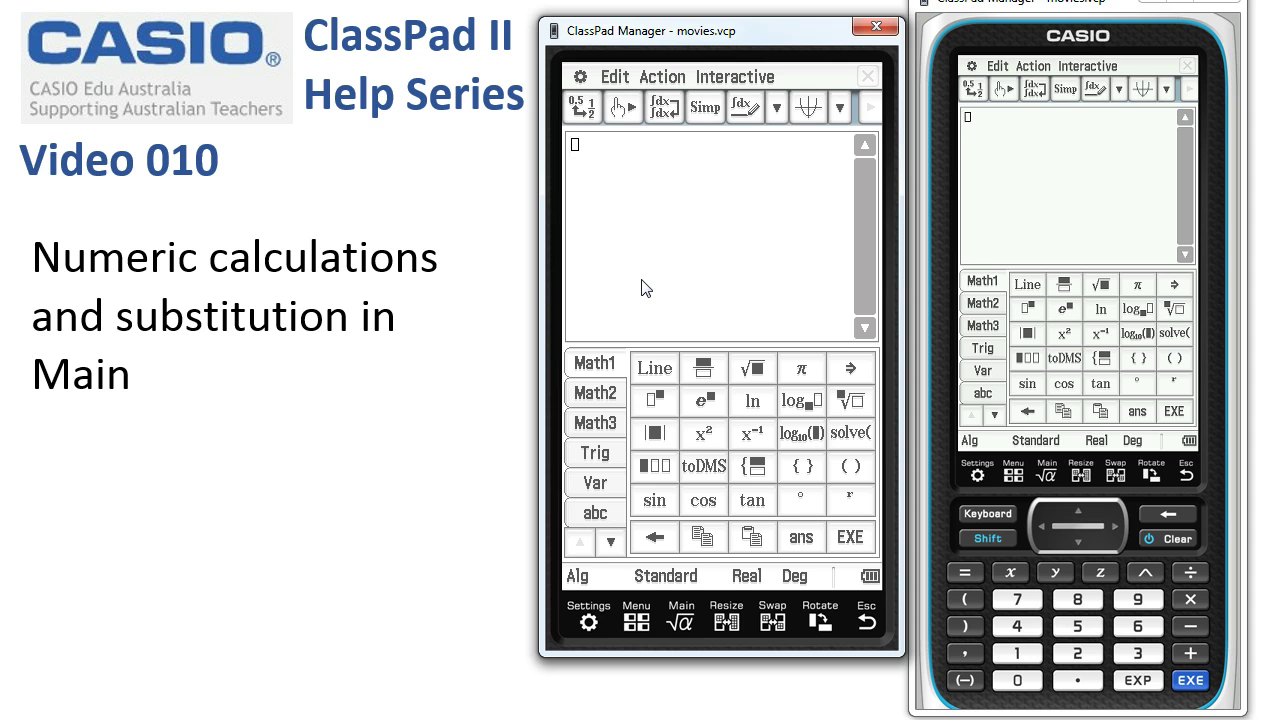
Step: Insert a fraction template with numerator 6^2+5^2−3^2
click(703, 368)
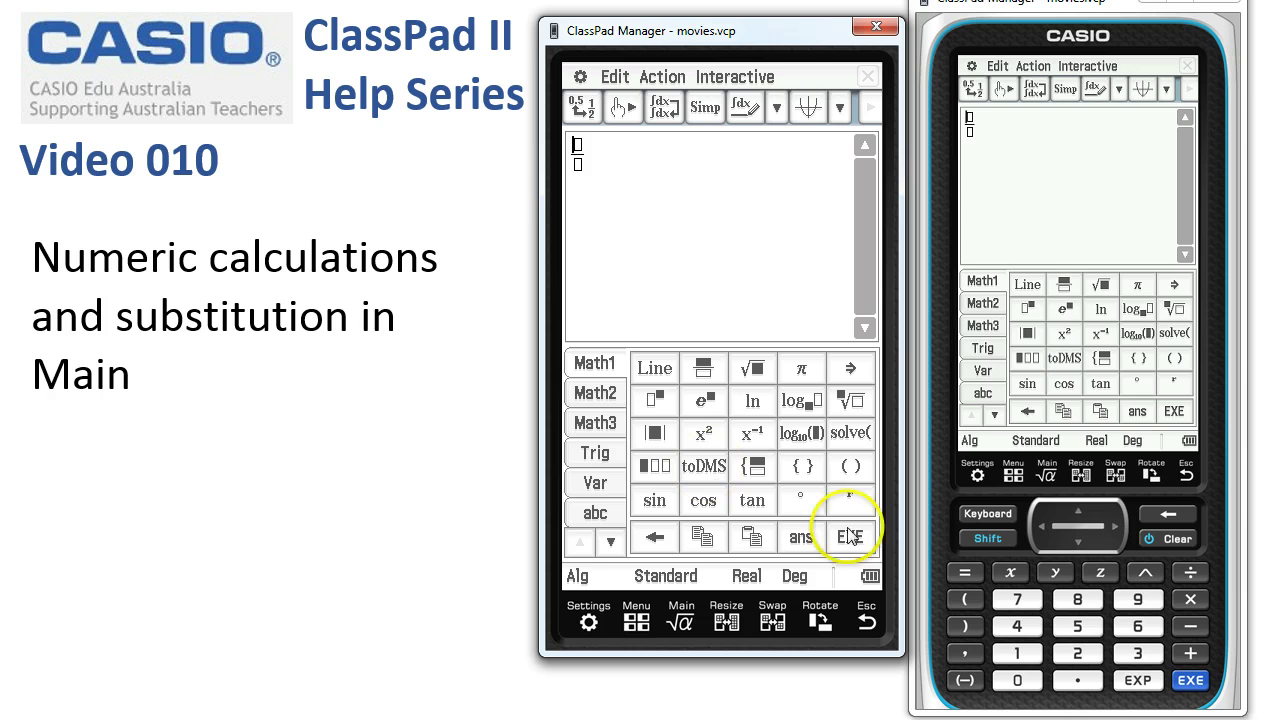
click(1138, 626)
click(1145, 572)
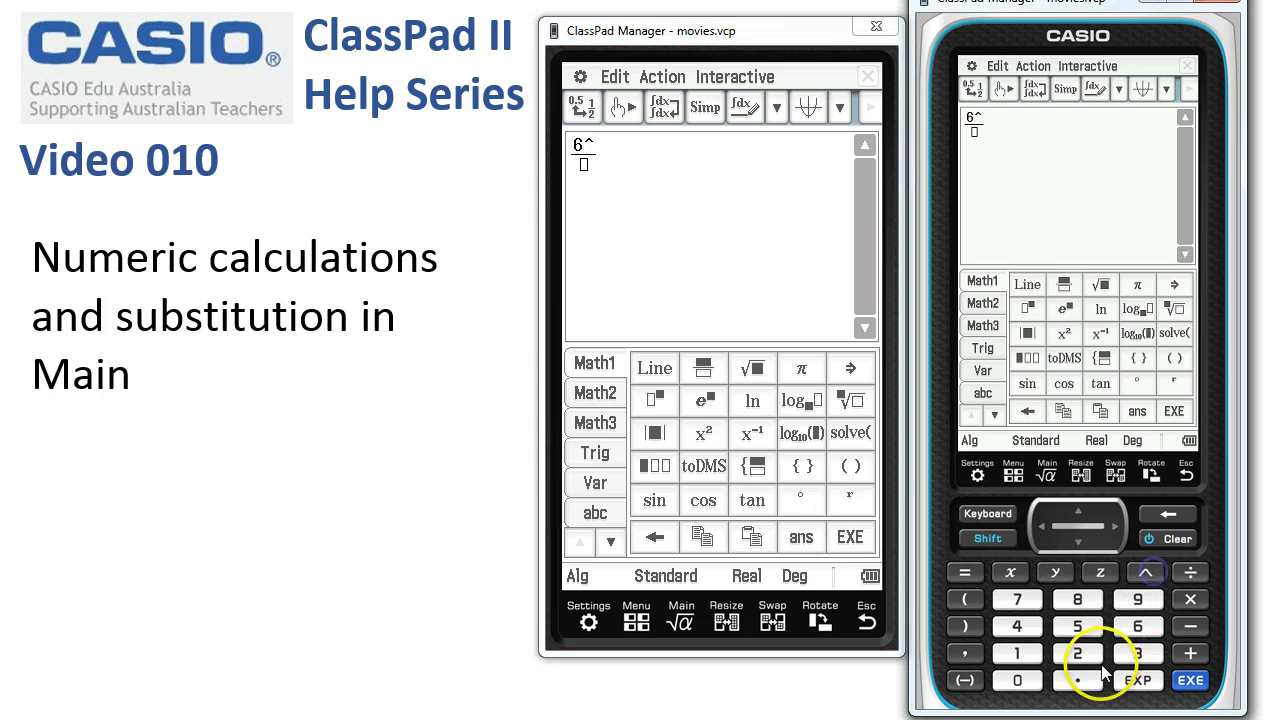
click(1077, 653)
click(1190, 653)
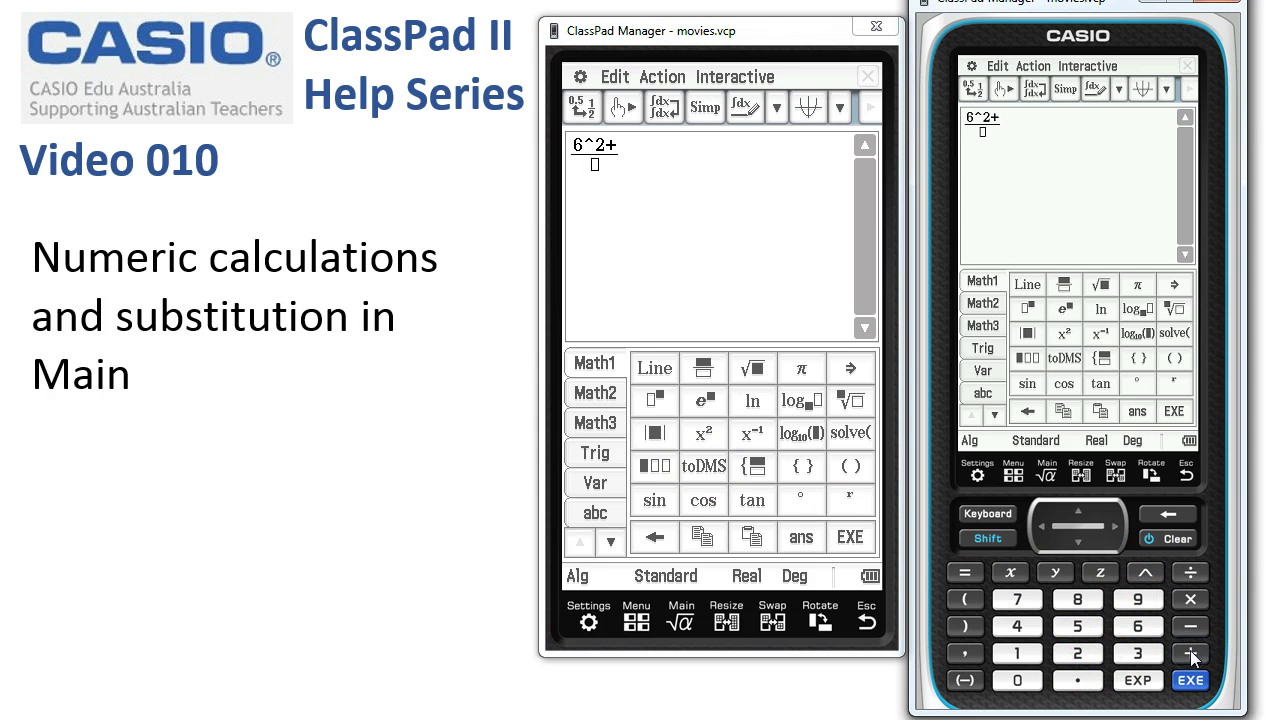
click(1077, 626)
click(1145, 572)
click(1077, 653)
click(1200, 652)
click(1138, 653)
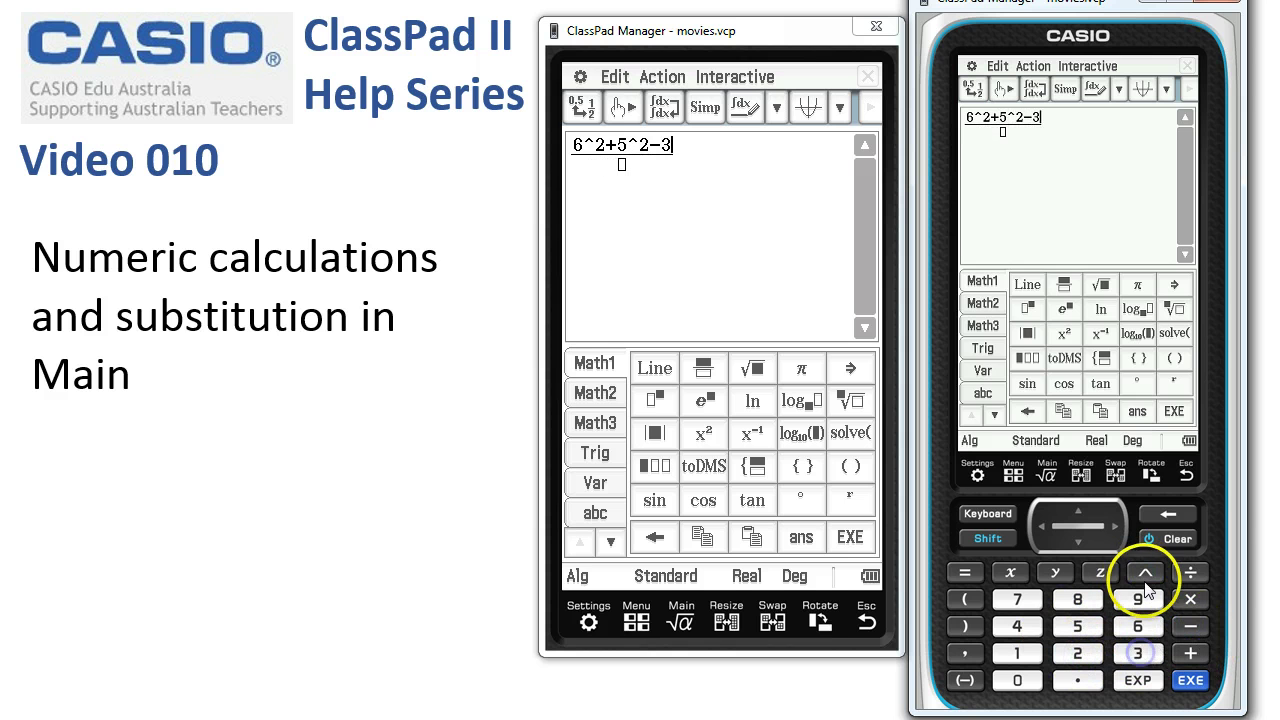
click(1145, 572)
click(1077, 653)
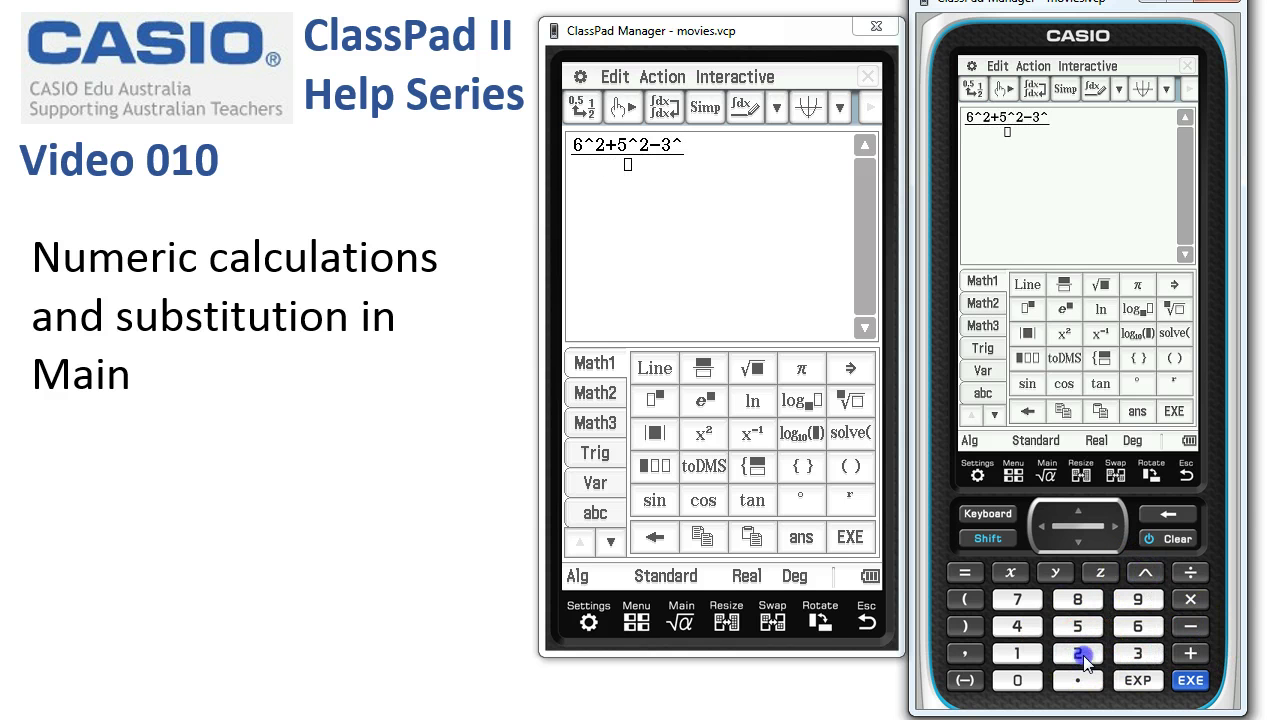
Step: Fill the denominator with 2×6×5
click(1011, 133)
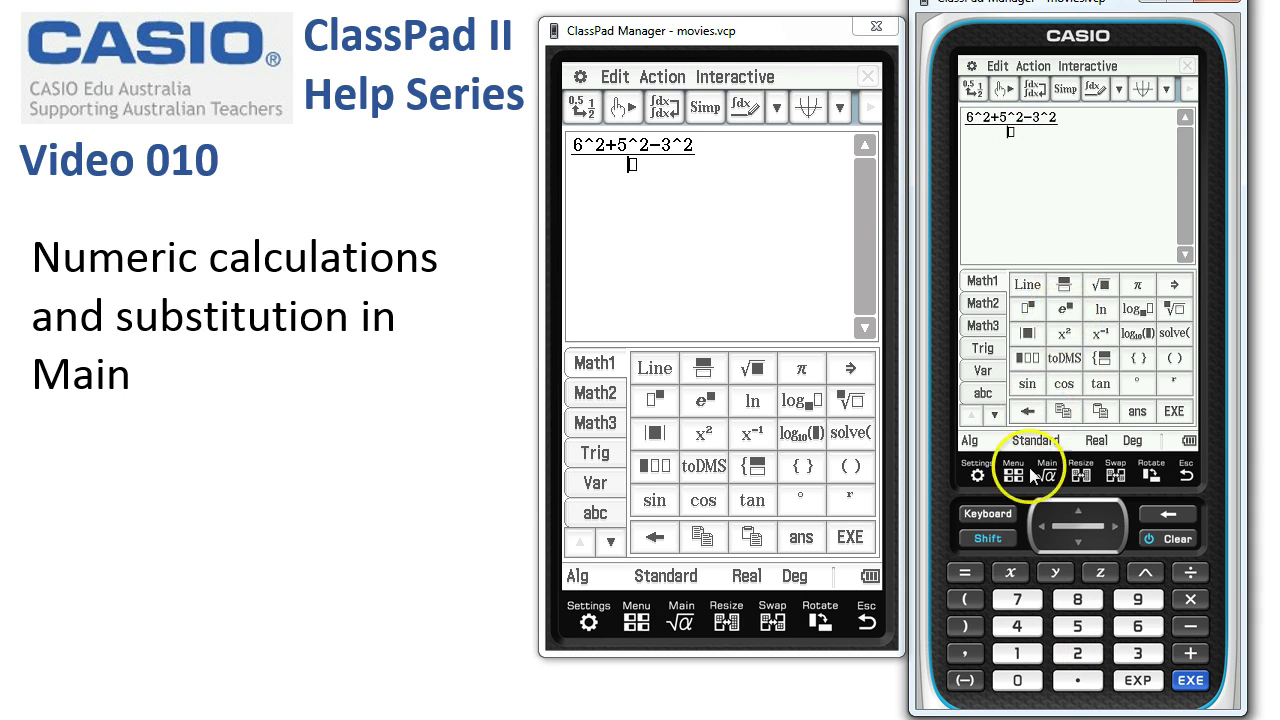
click(1077, 653)
click(1190, 599)
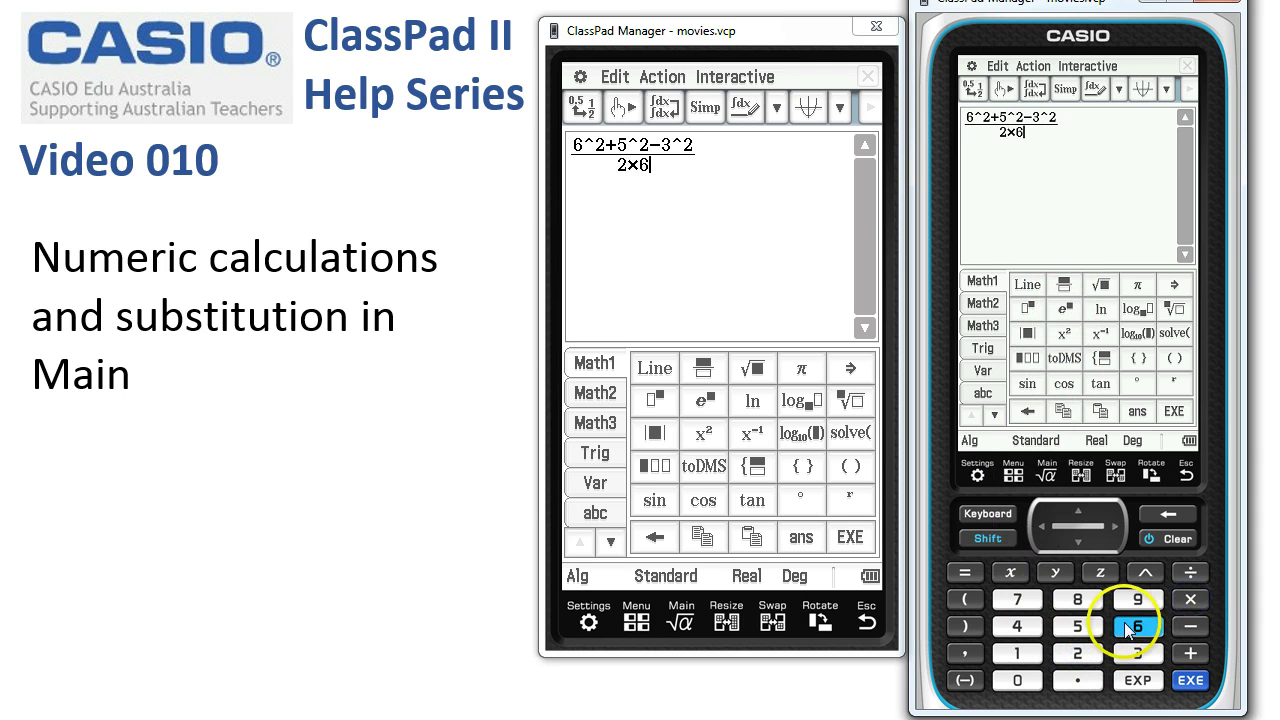
click(1190, 599)
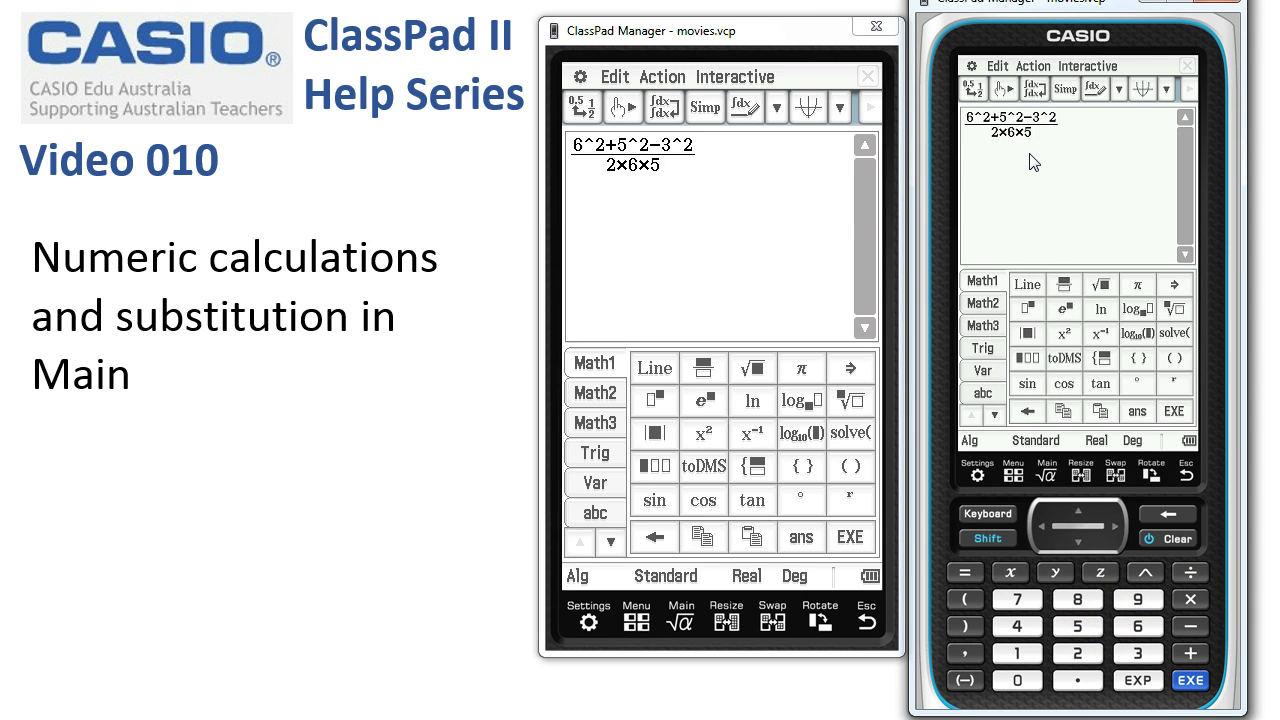
Step: Wrap the fraction in parentheses with cos⁻¹ and evaluate, giving cos⁻¹(13/15)
drag(1098, 142, 1033, 135)
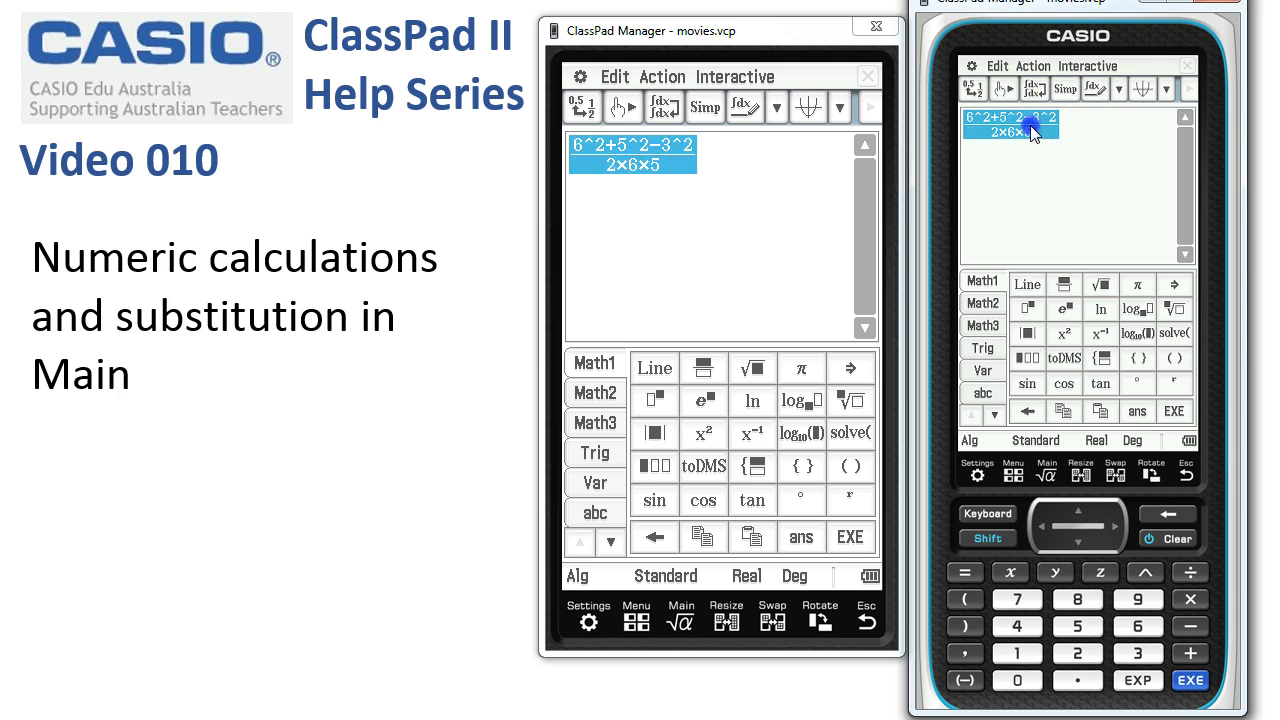
click(1176, 364)
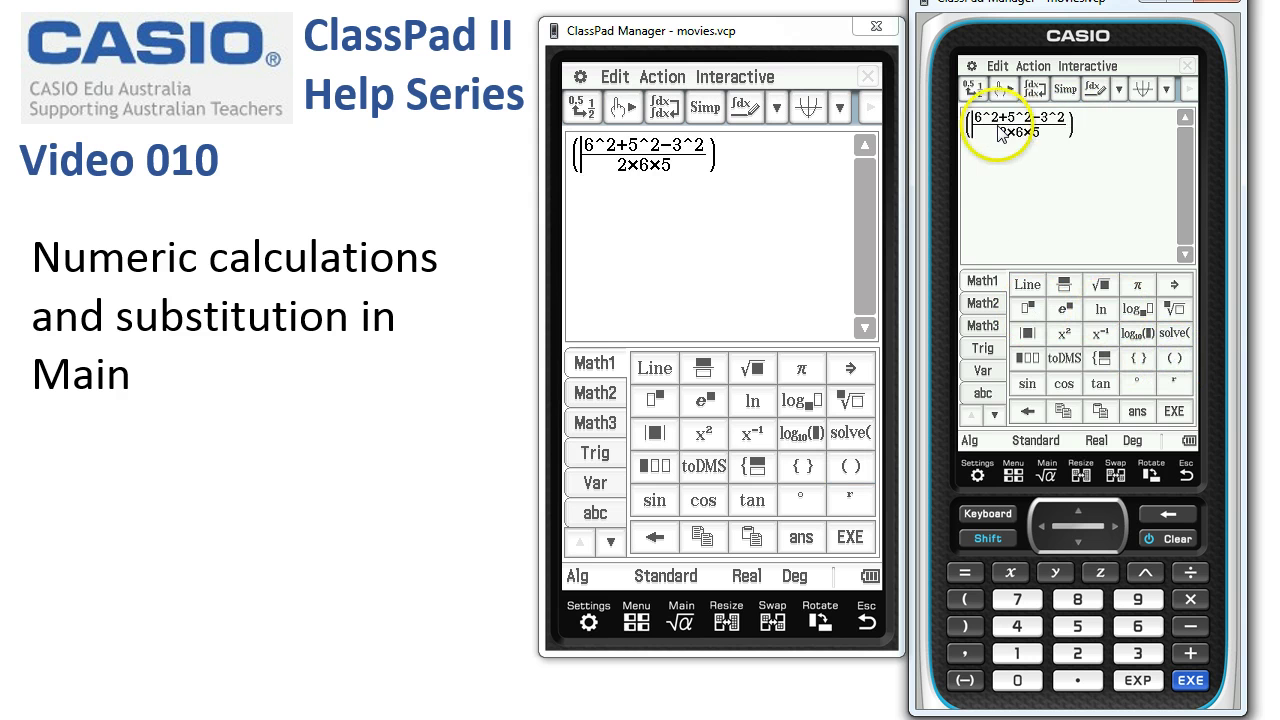
click(964, 122)
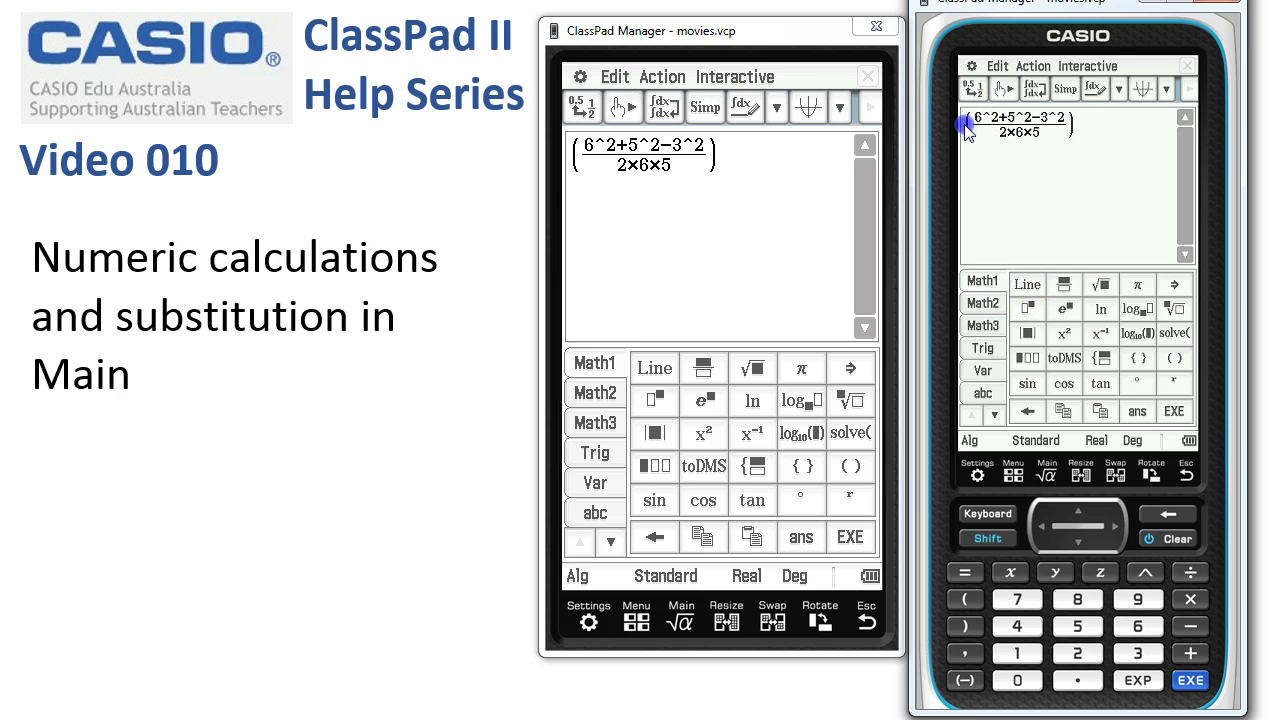
click(981, 349)
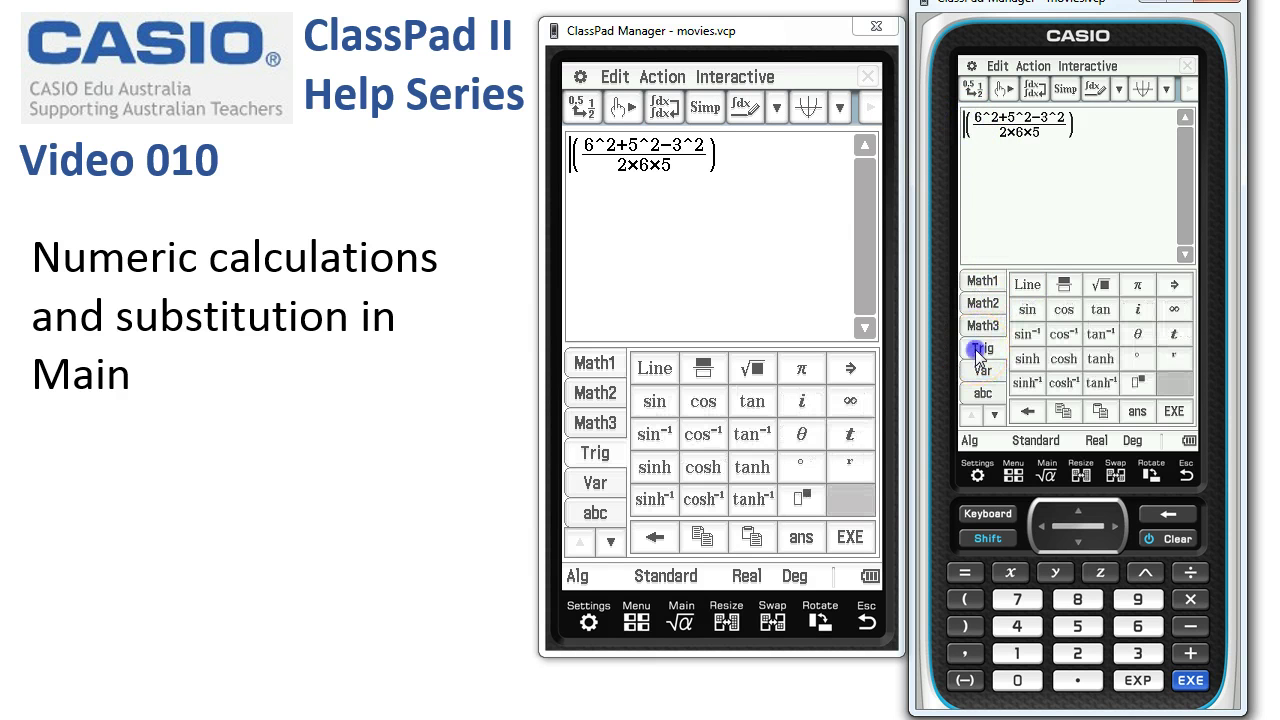
click(1064, 336)
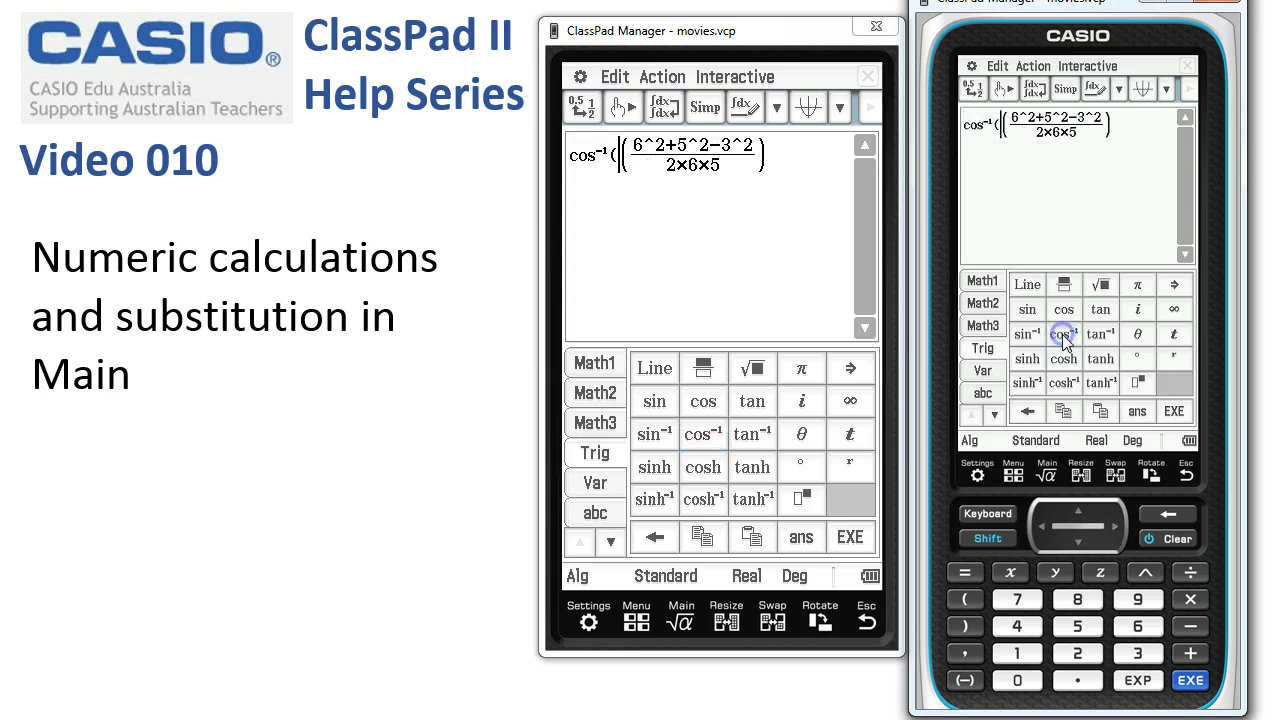
click(1174, 411)
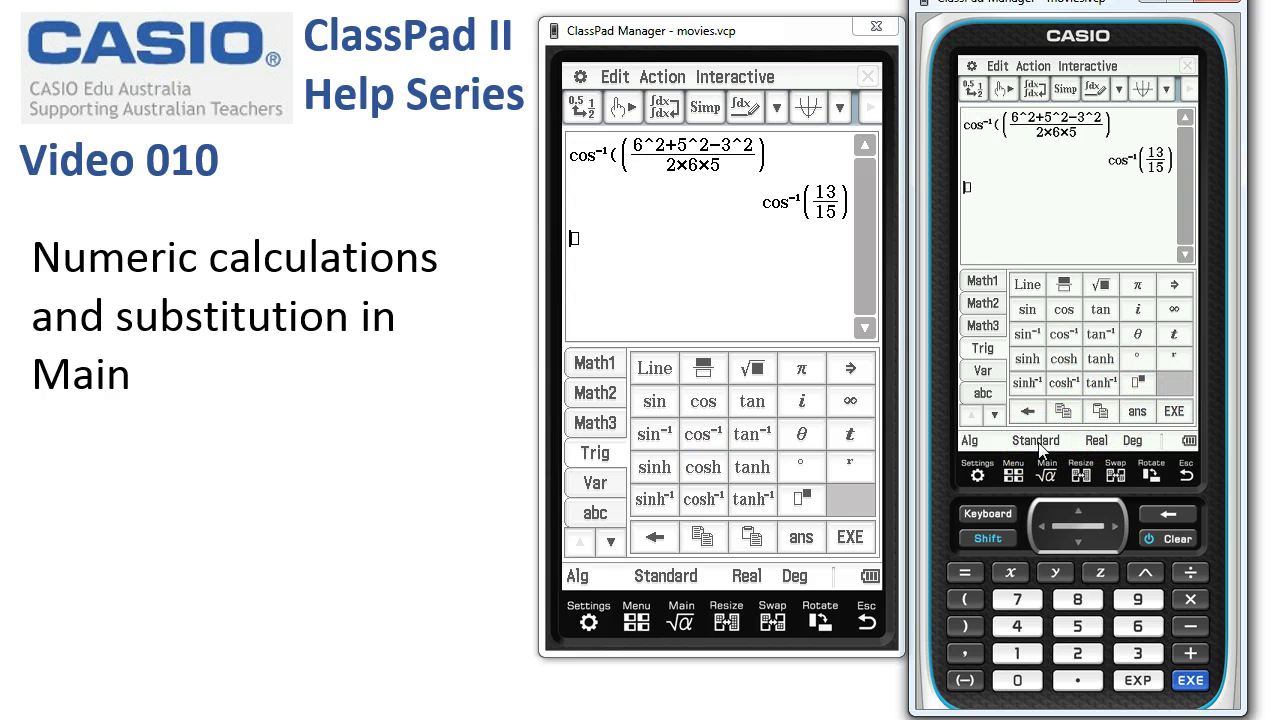
Step: Show cos⁻¹(13/15) as 29.92643487, then re-evaluate to restore the exact form
click(1140, 159)
click(973, 90)
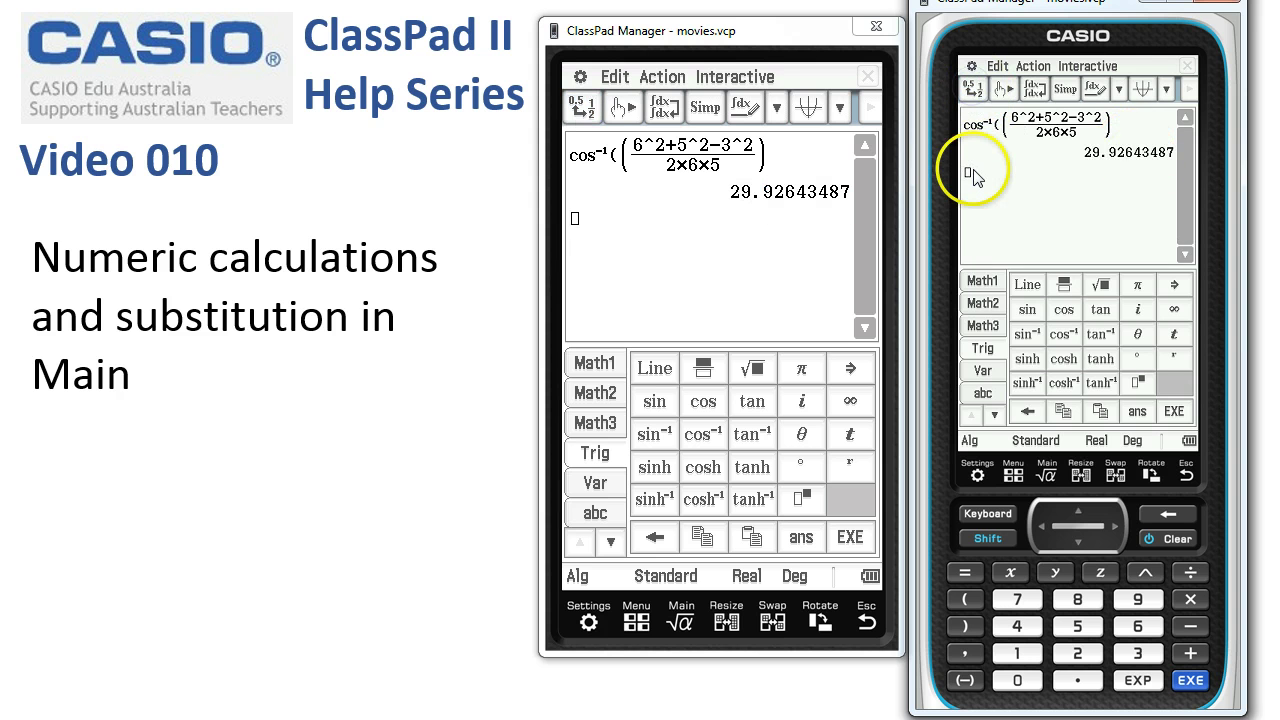
click(1116, 124)
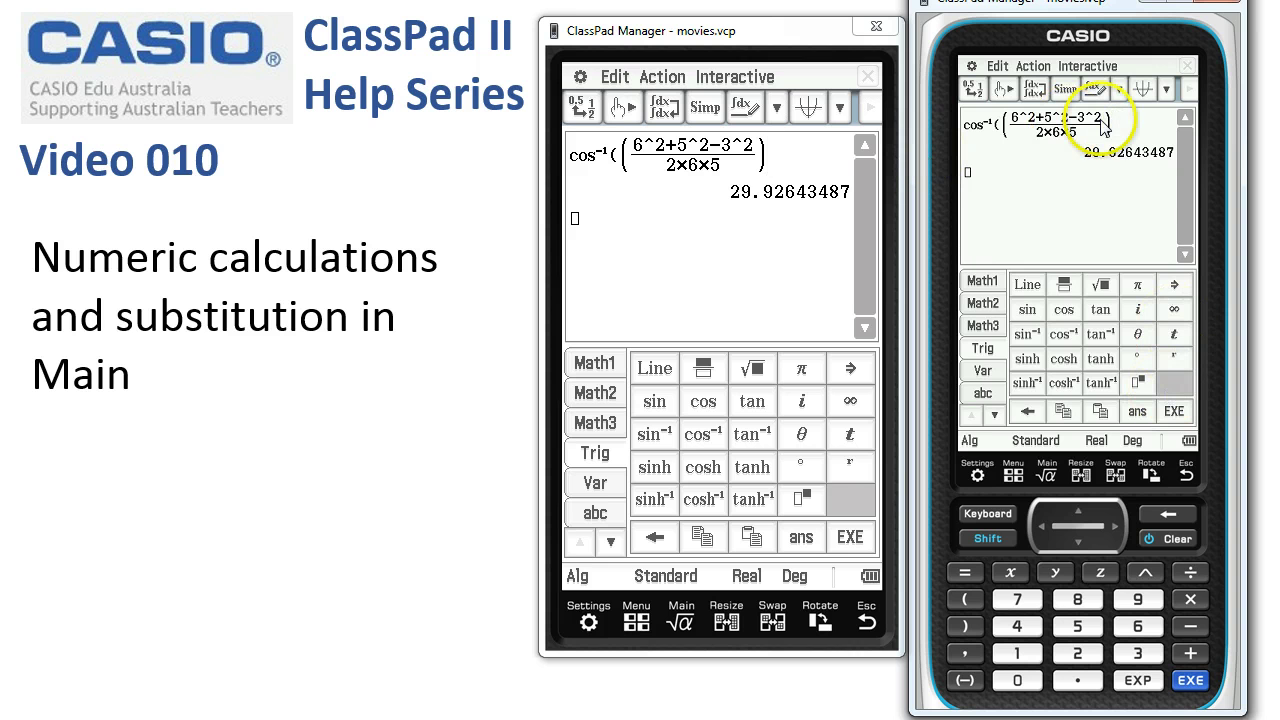
click(1176, 412)
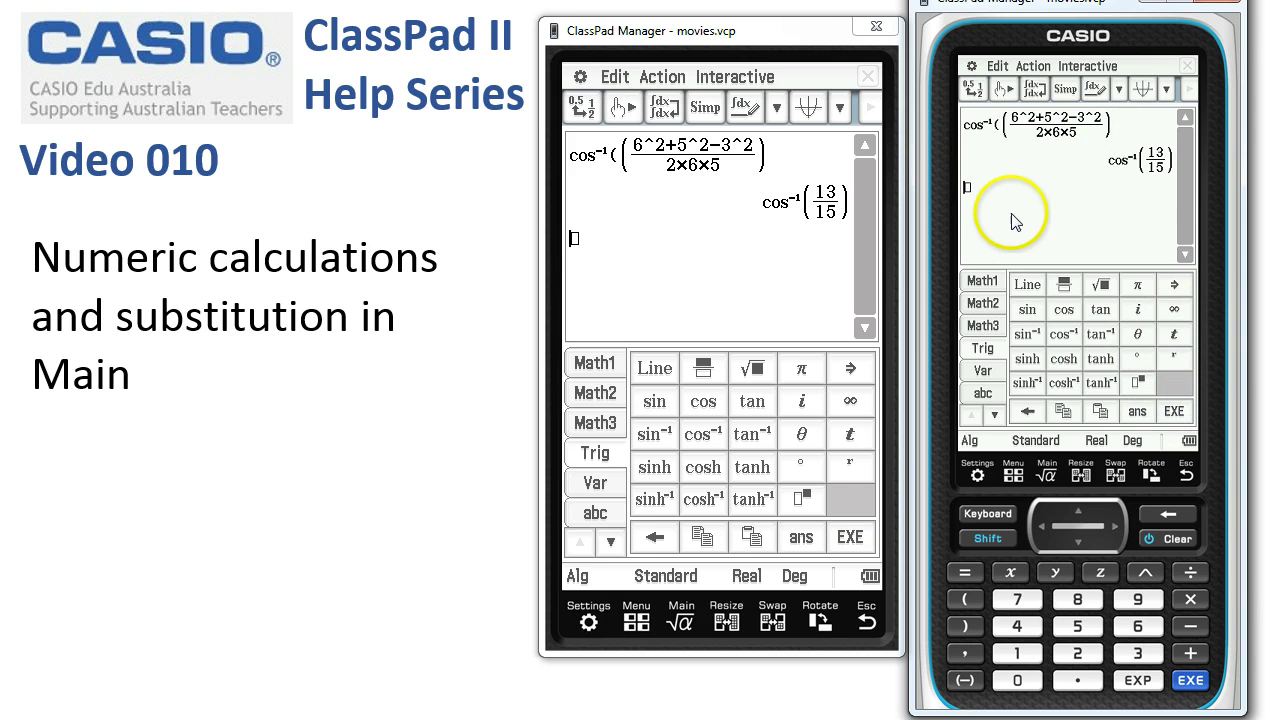
click(1033, 67)
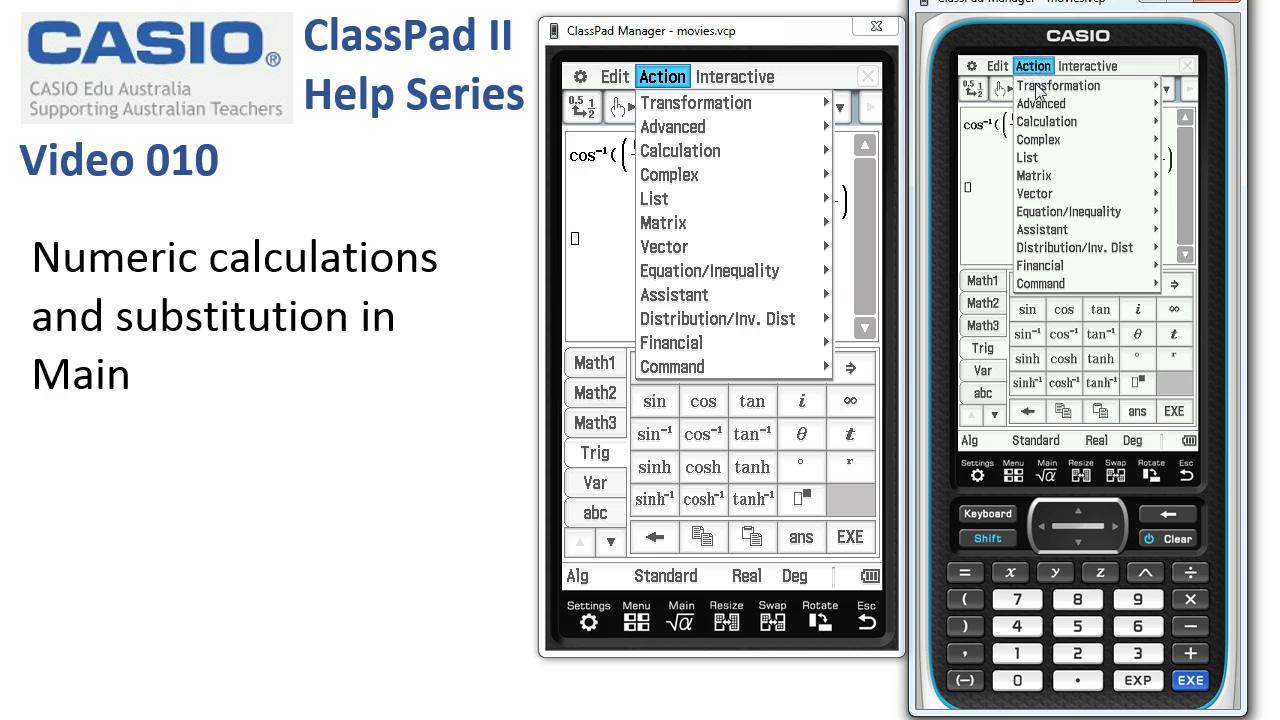
Step: Evaluate approx of the previous answer, giving 29.92643487
mouse_move(1050, 86)
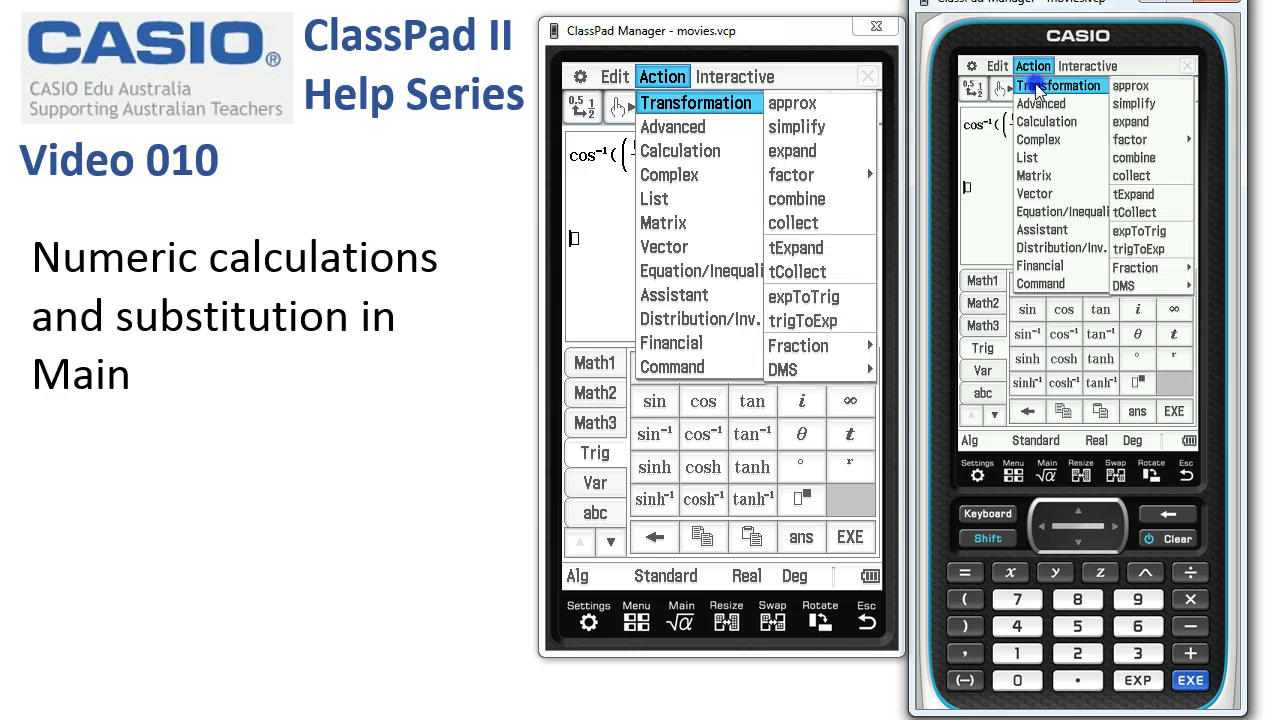
click(1140, 90)
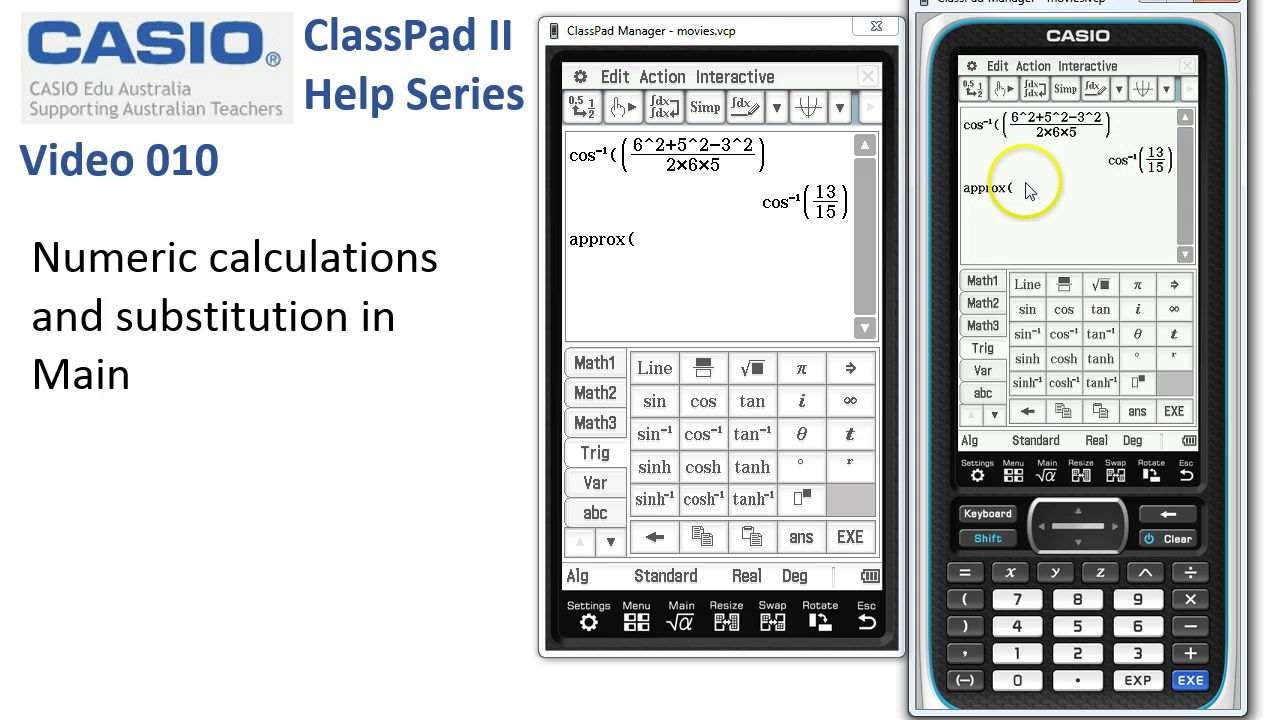
click(1175, 413)
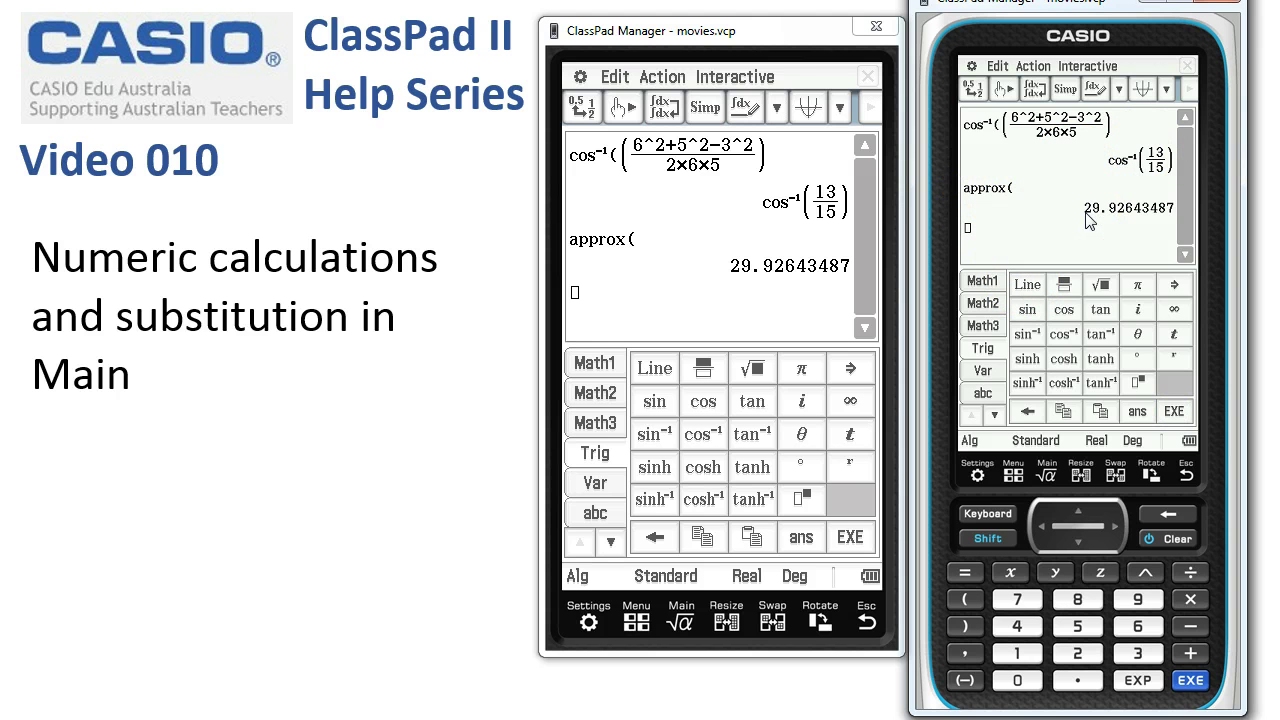
click(999, 68)
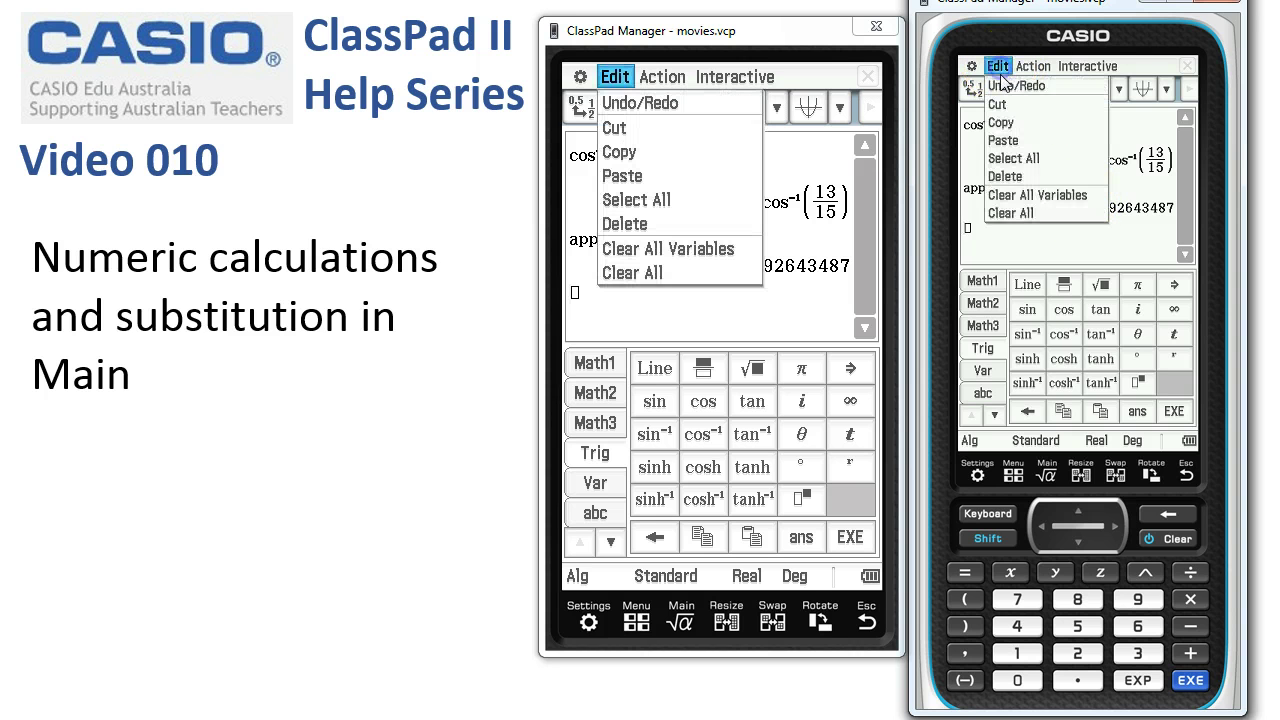
Step: Clear the Main history and enter x^2−4x+5
click(1012, 210)
click(1003, 245)
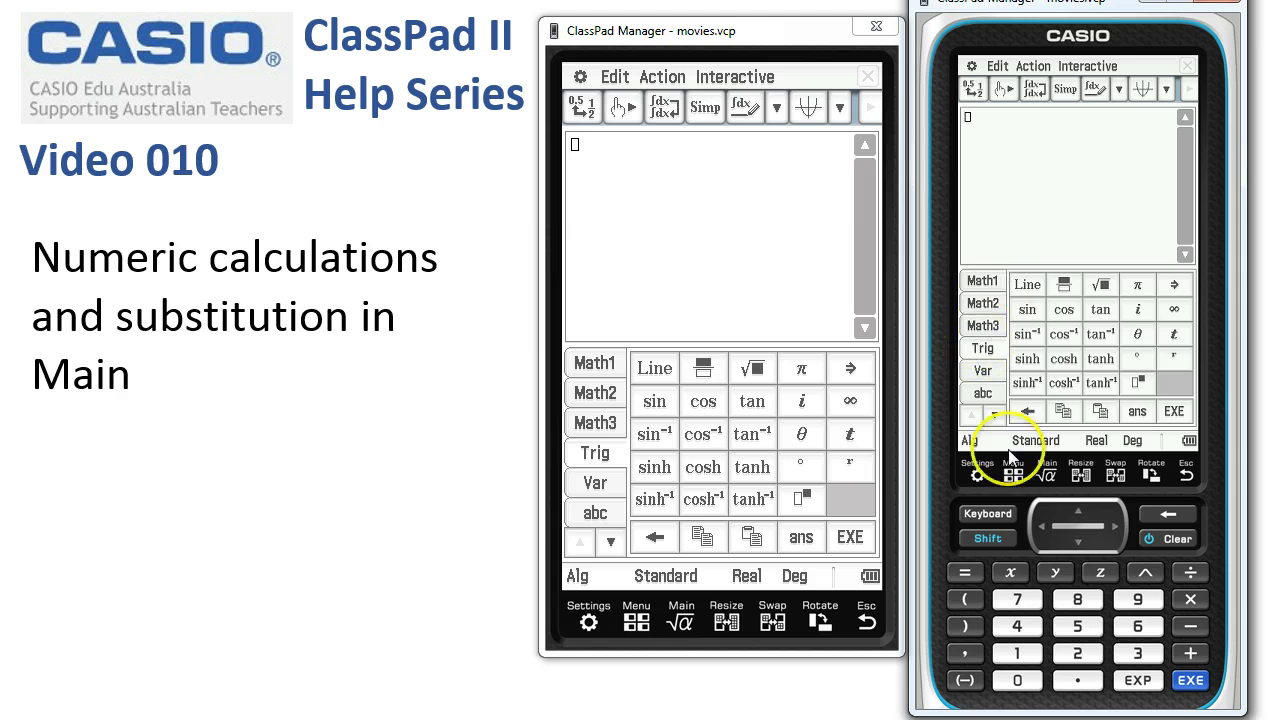
click(1077, 655)
click(1189, 628)
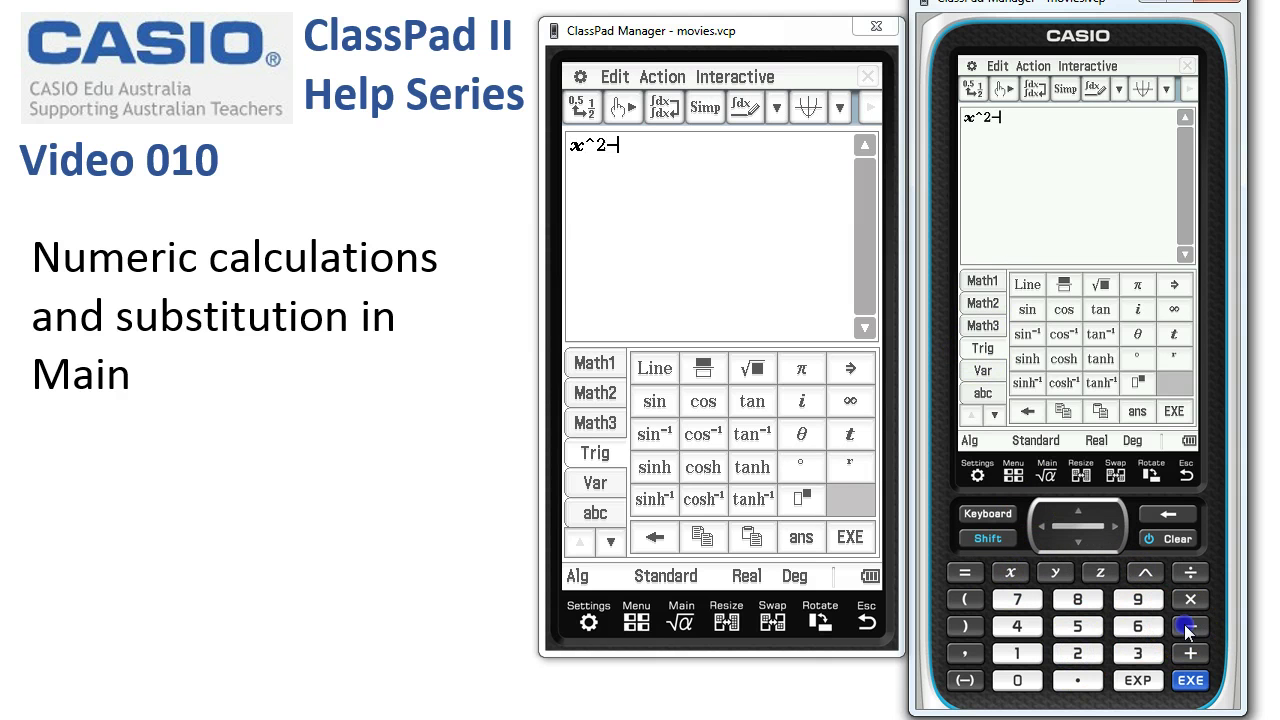
click(1026, 625)
click(1010, 572)
click(1189, 653)
click(1077, 627)
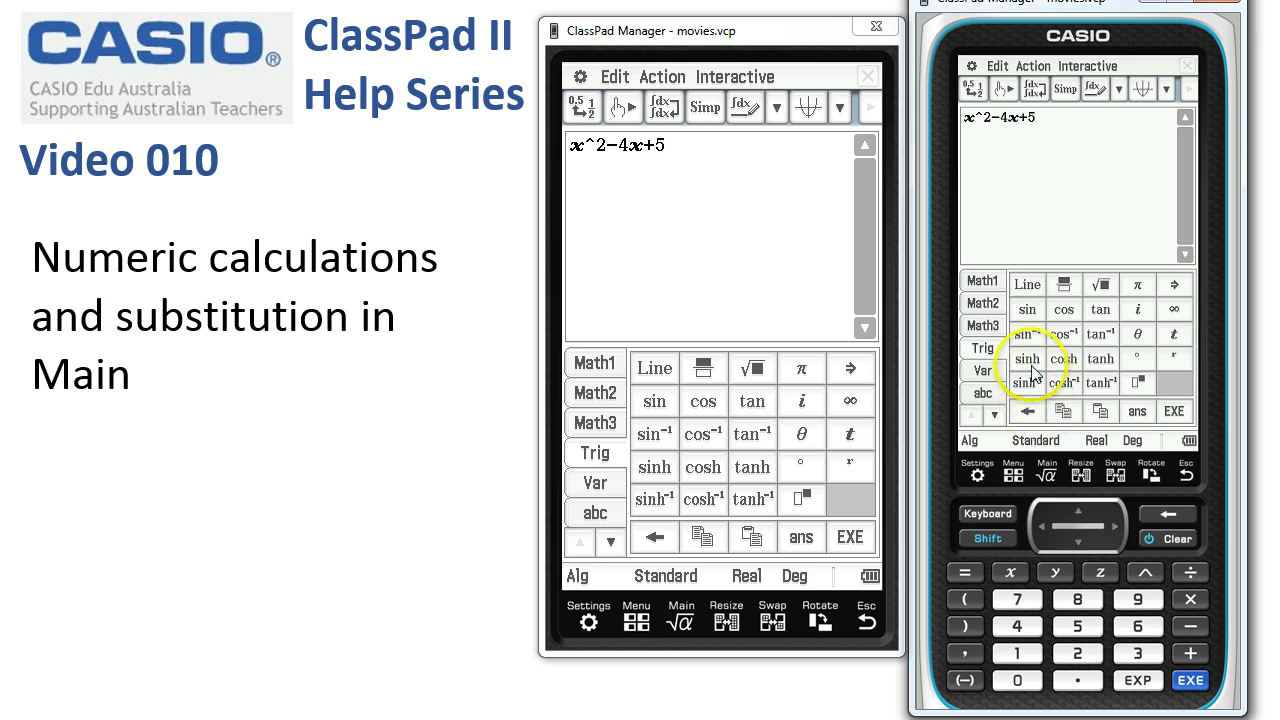
Step: Add the condition |x=−0.5 and evaluate, giving 29/4
click(983, 326)
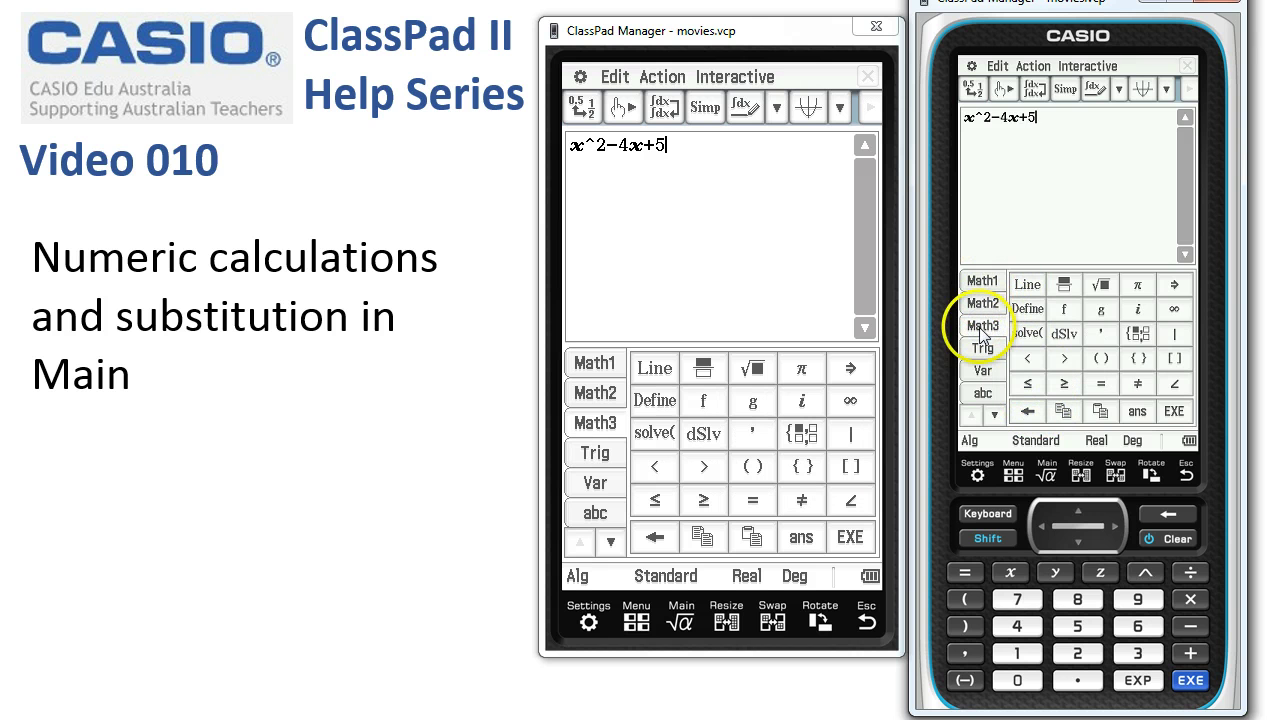
click(1168, 340)
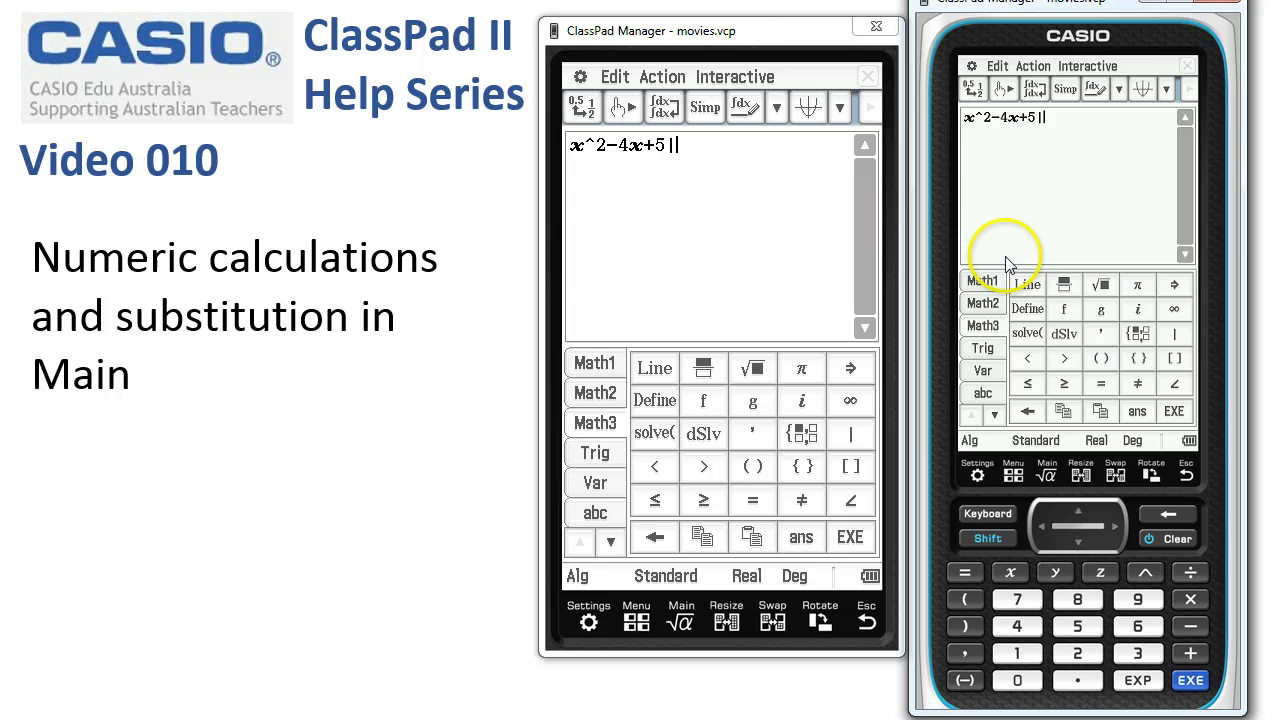
click(1010, 573)
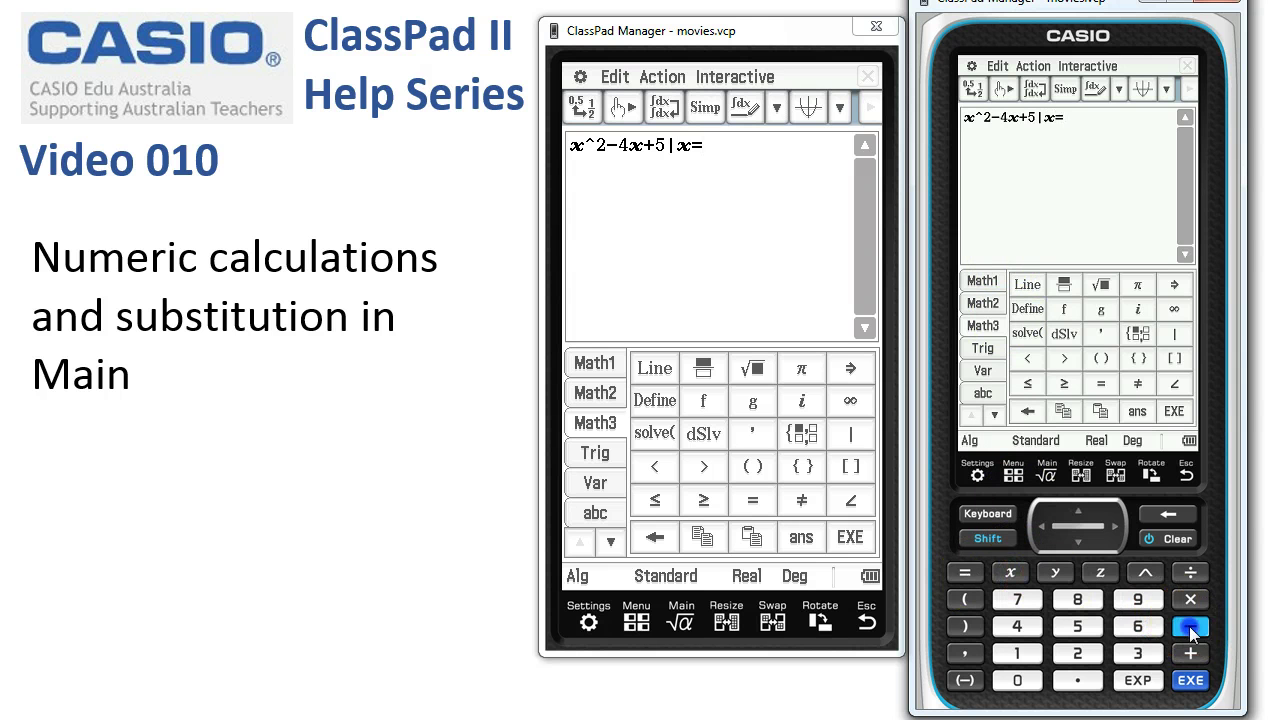
click(1016, 680)
click(1079, 680)
click(1173, 411)
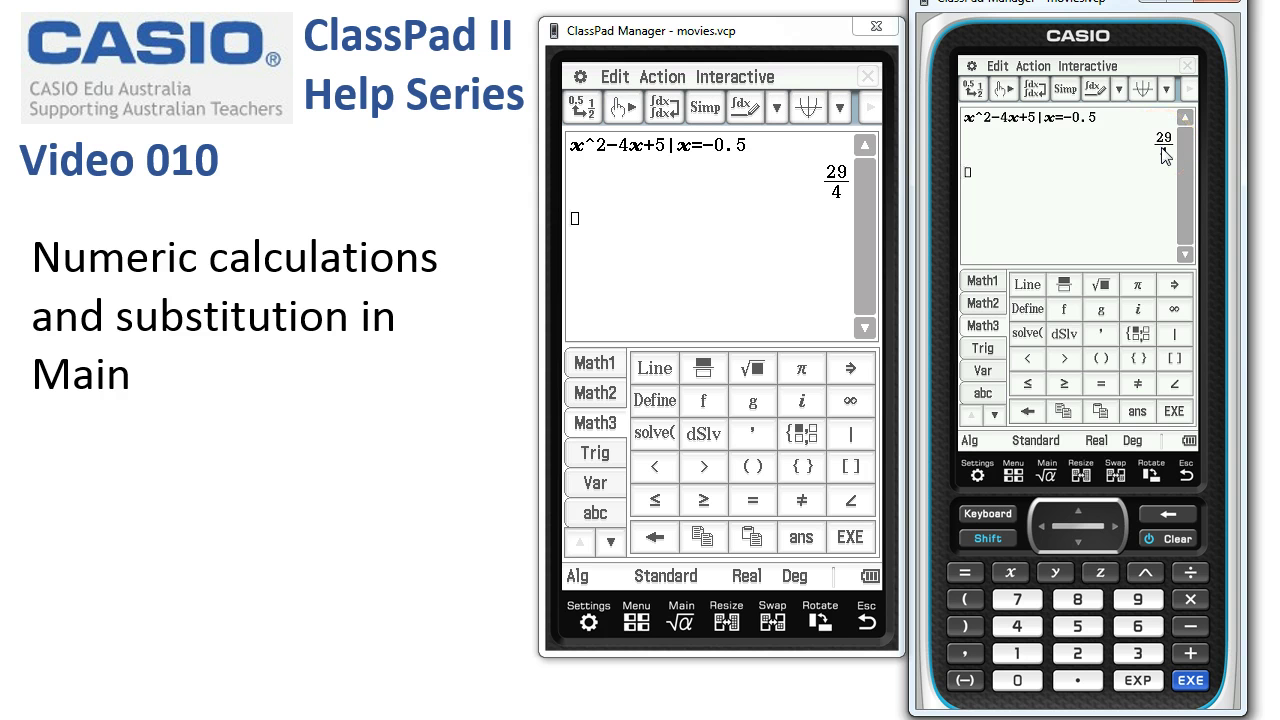
Step: Convert the result 29/4 to the decimal 7.25
click(1163, 142)
click(975, 88)
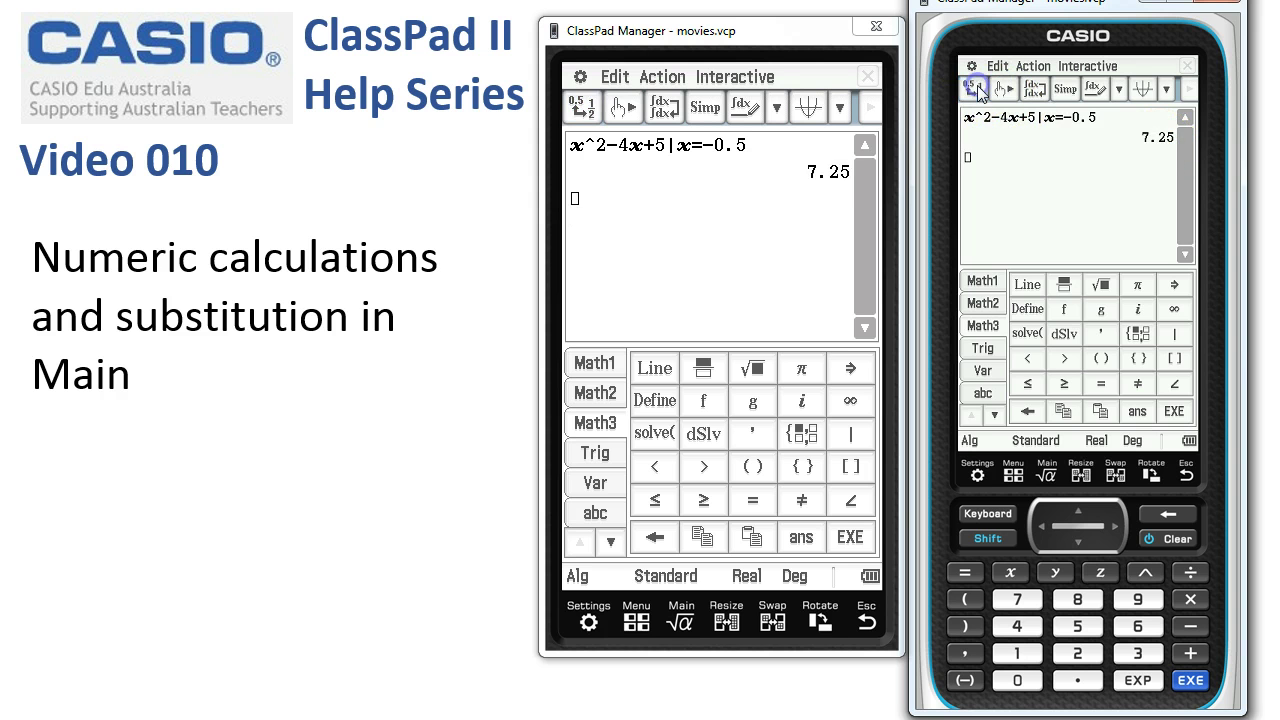
click(1158, 146)
drag(1155, 147, 1003, 72)
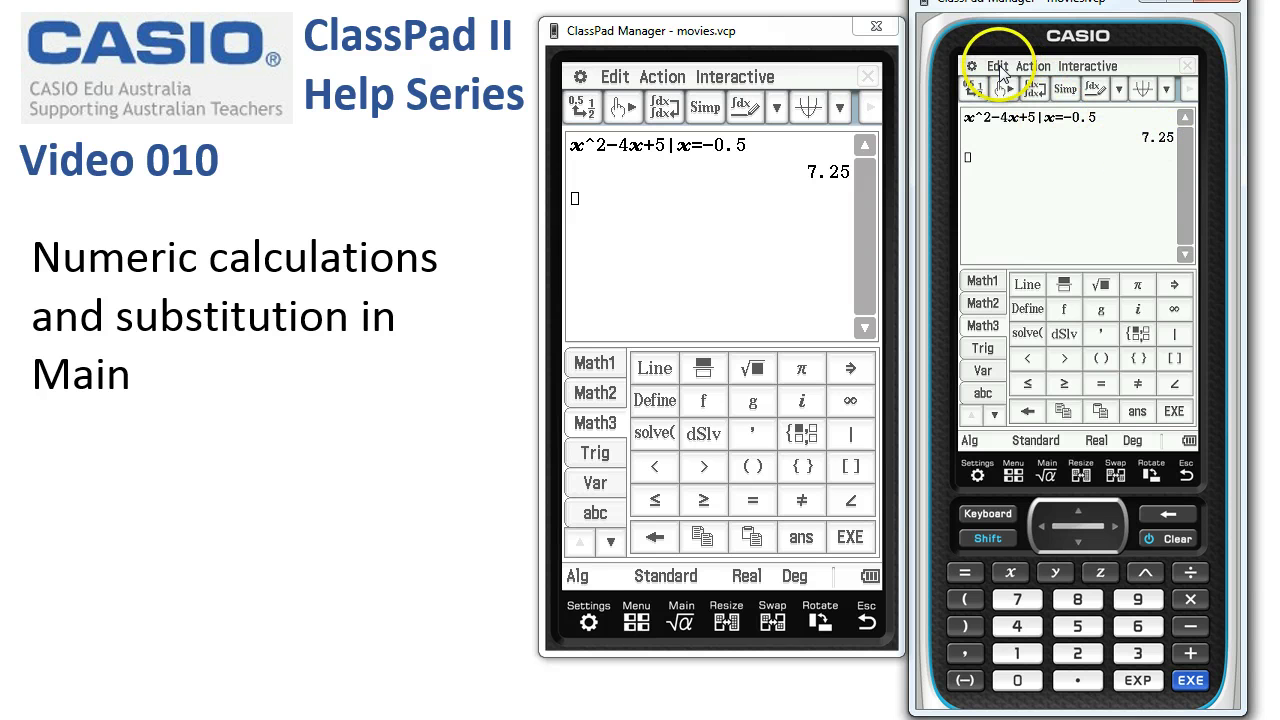
click(997, 66)
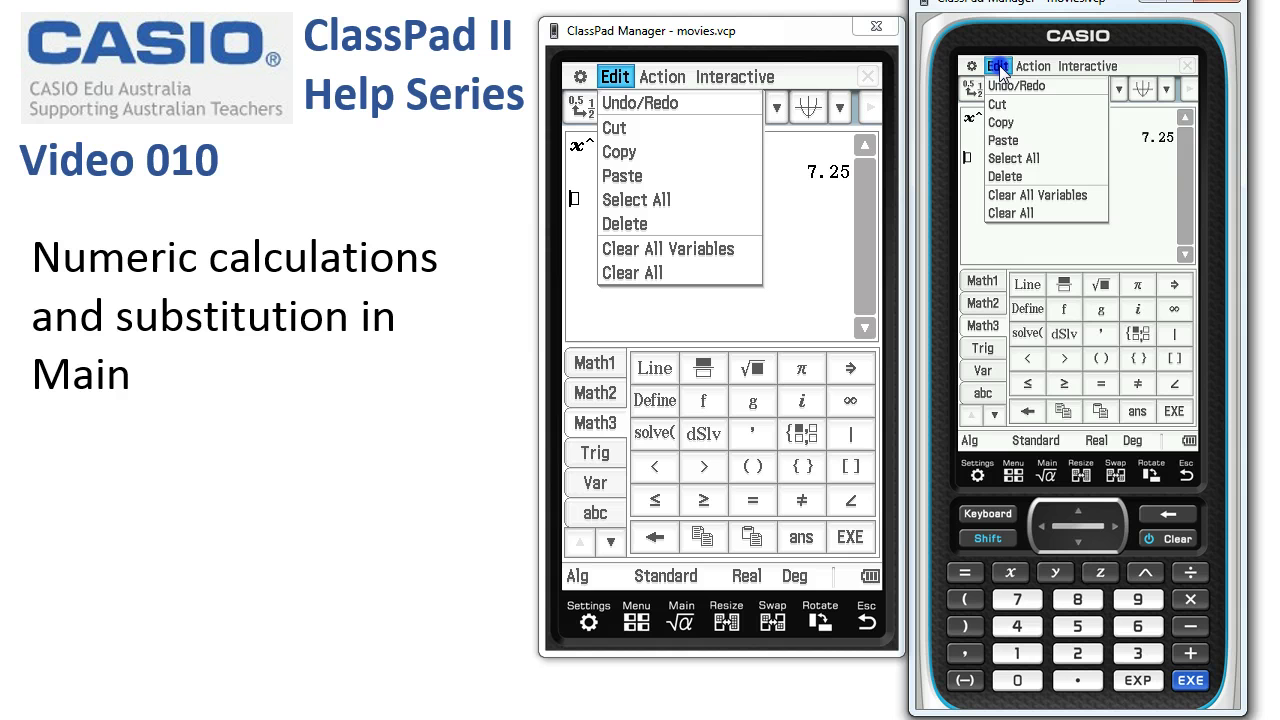
Step: Clear Main and start a fraction with numerator x^2−y^2
click(1022, 210)
click(1005, 247)
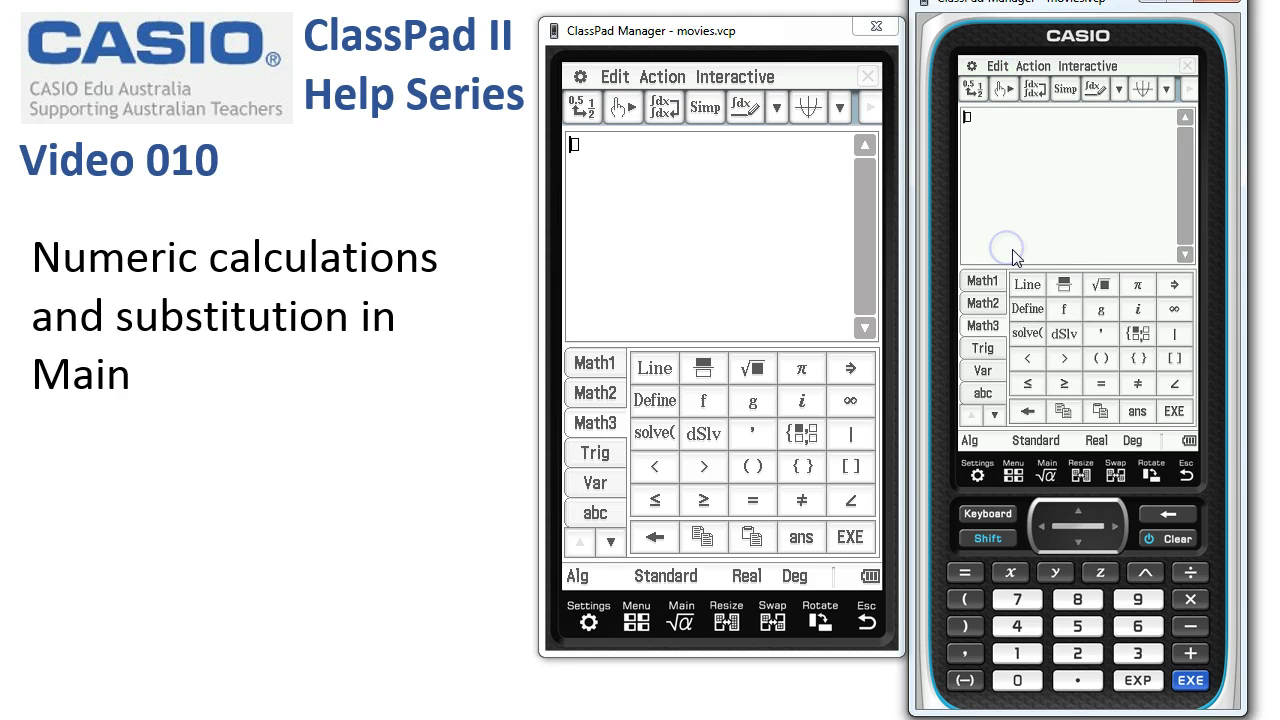
click(1065, 290)
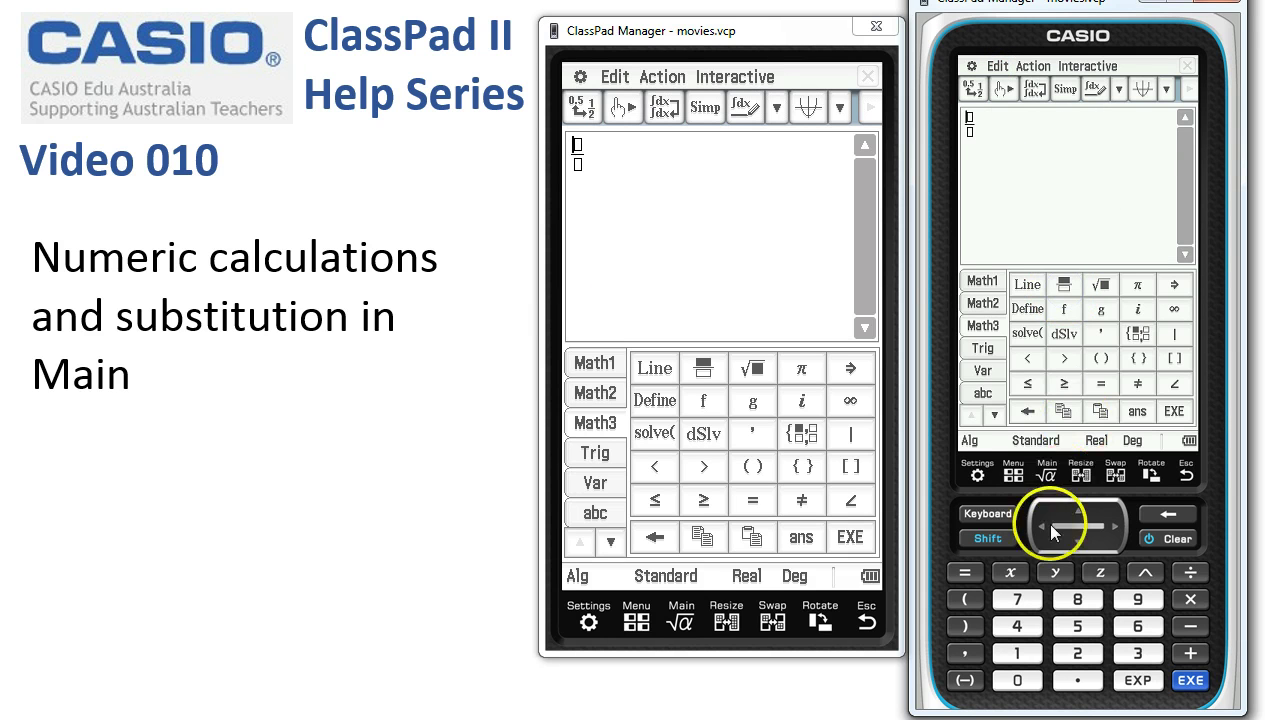
click(1010, 572)
click(1145, 572)
click(1077, 653)
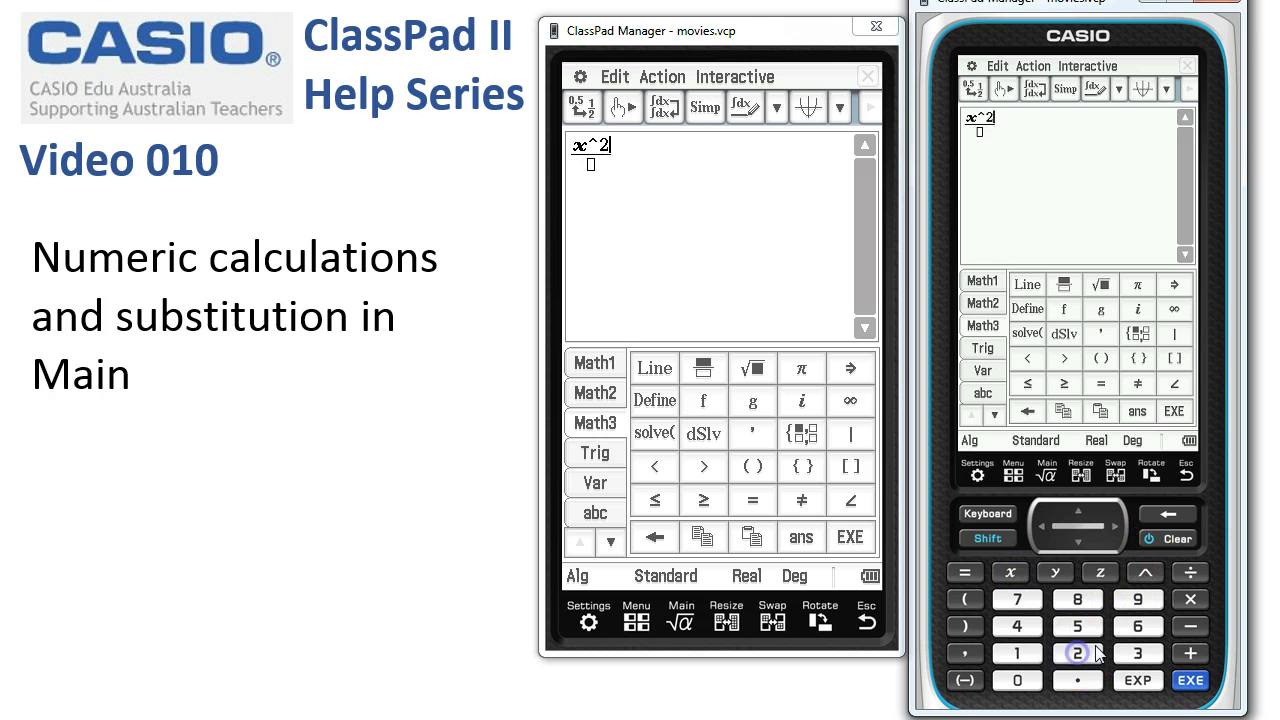
click(1195, 628)
click(1055, 572)
click(1145, 572)
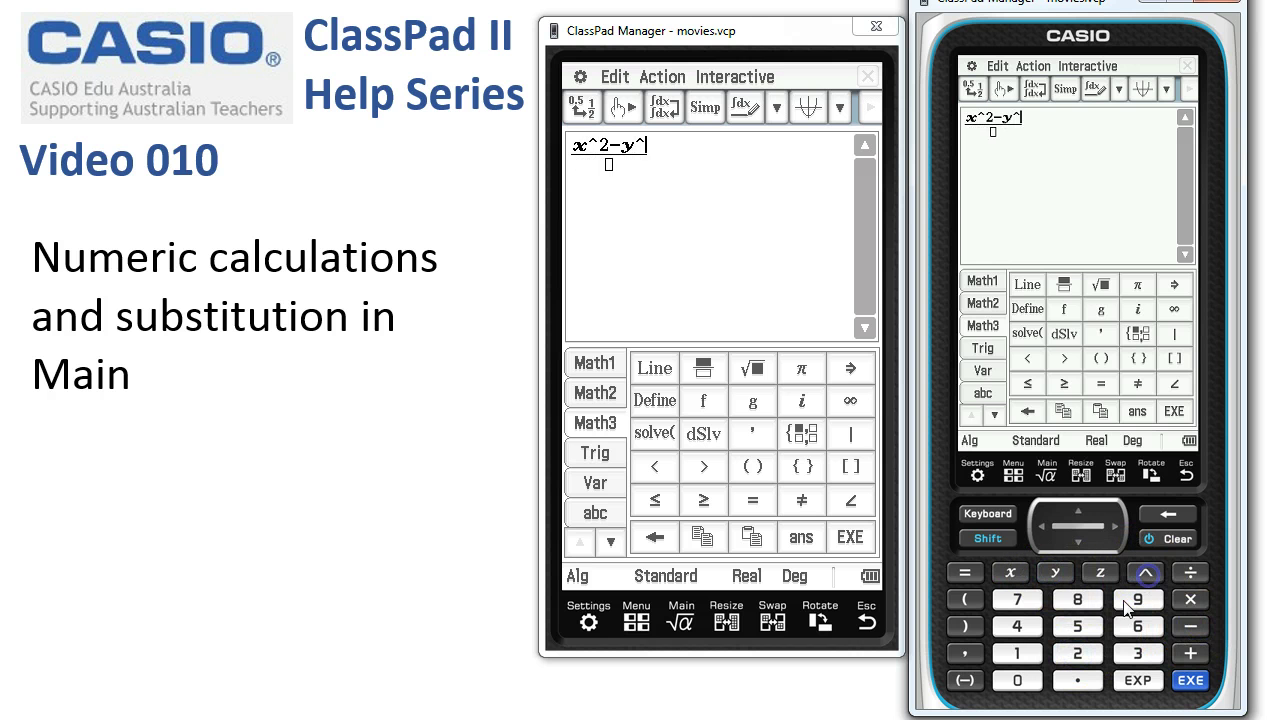
click(1083, 653)
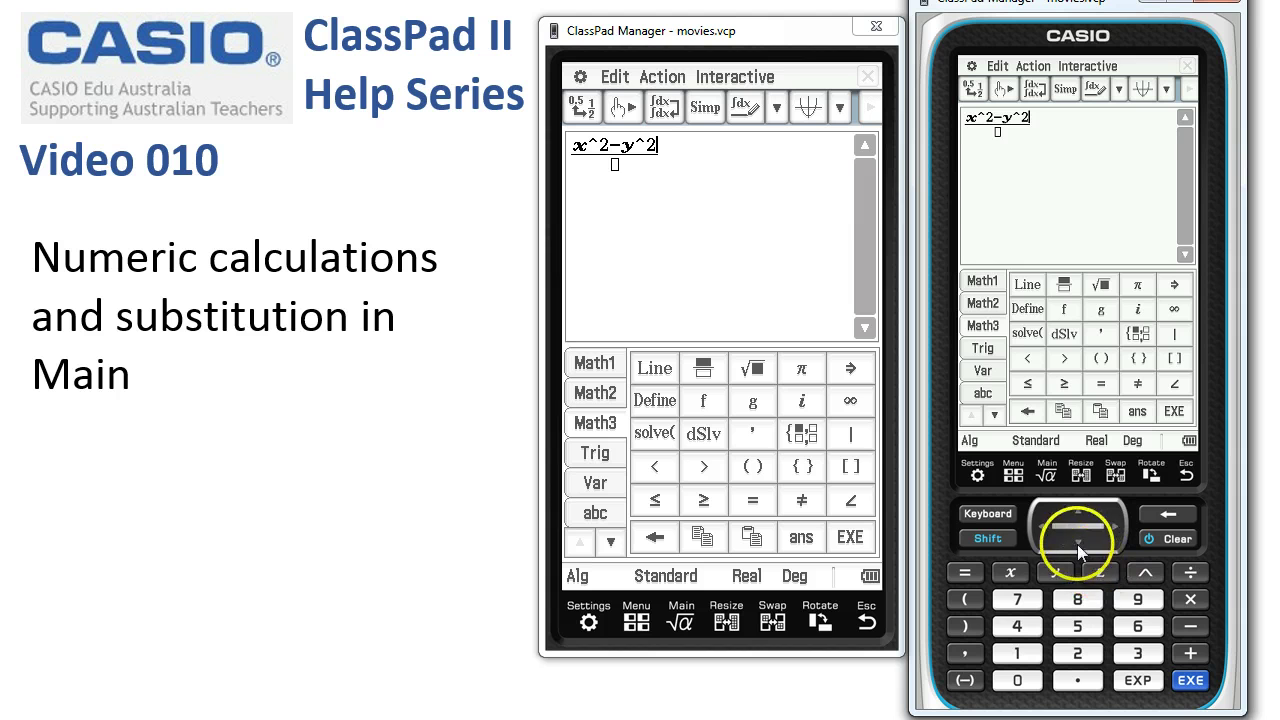
Step: Complete the denominator x+y and add the condition x=3/4
click(1010, 572)
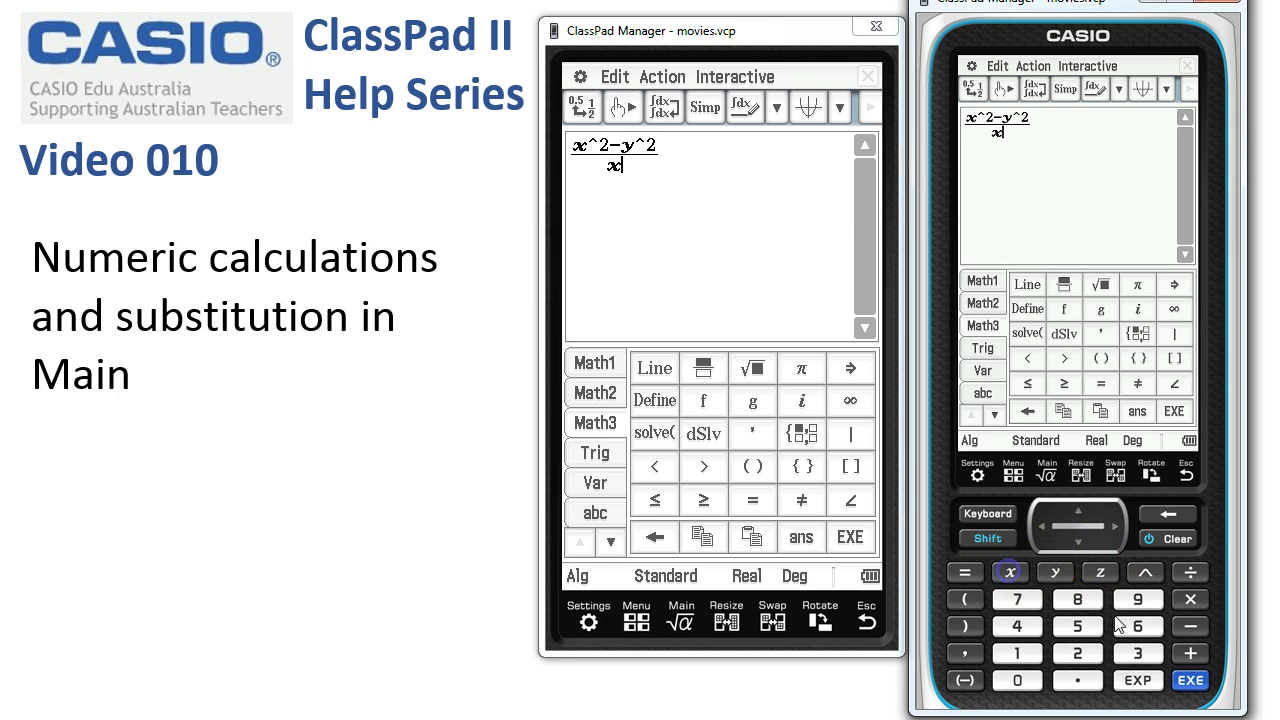
click(1189, 652)
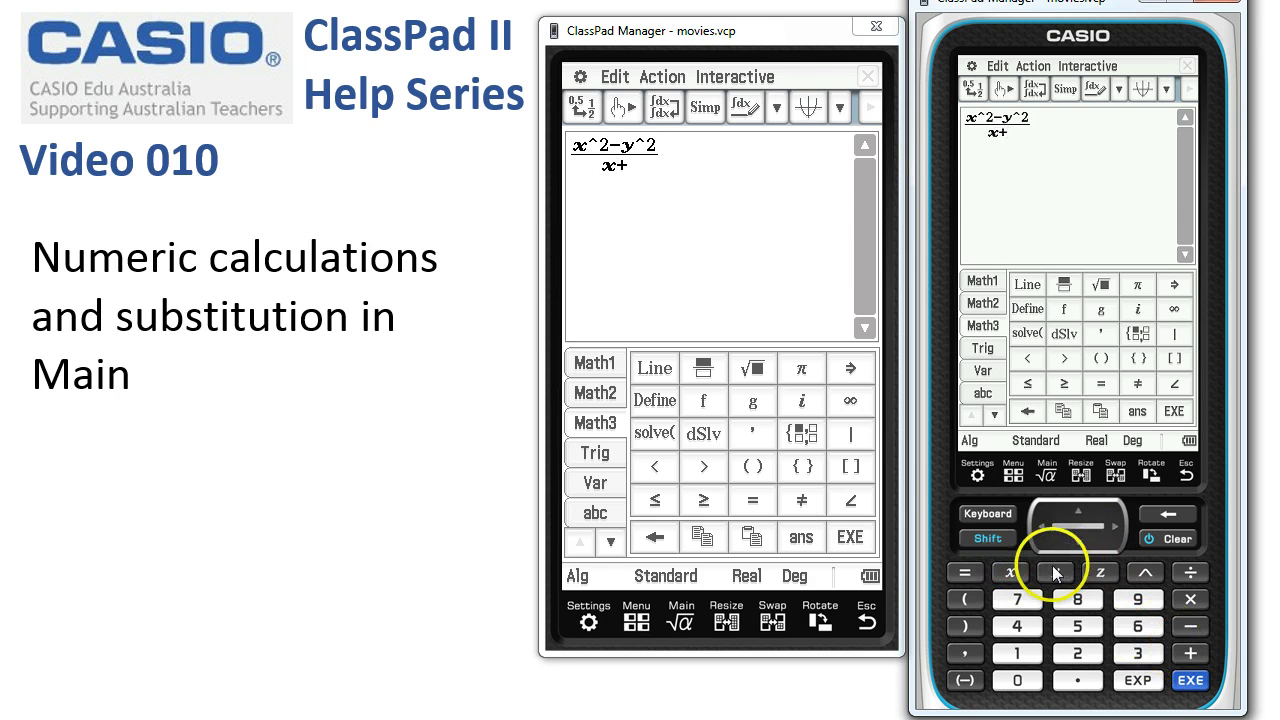
click(1040, 130)
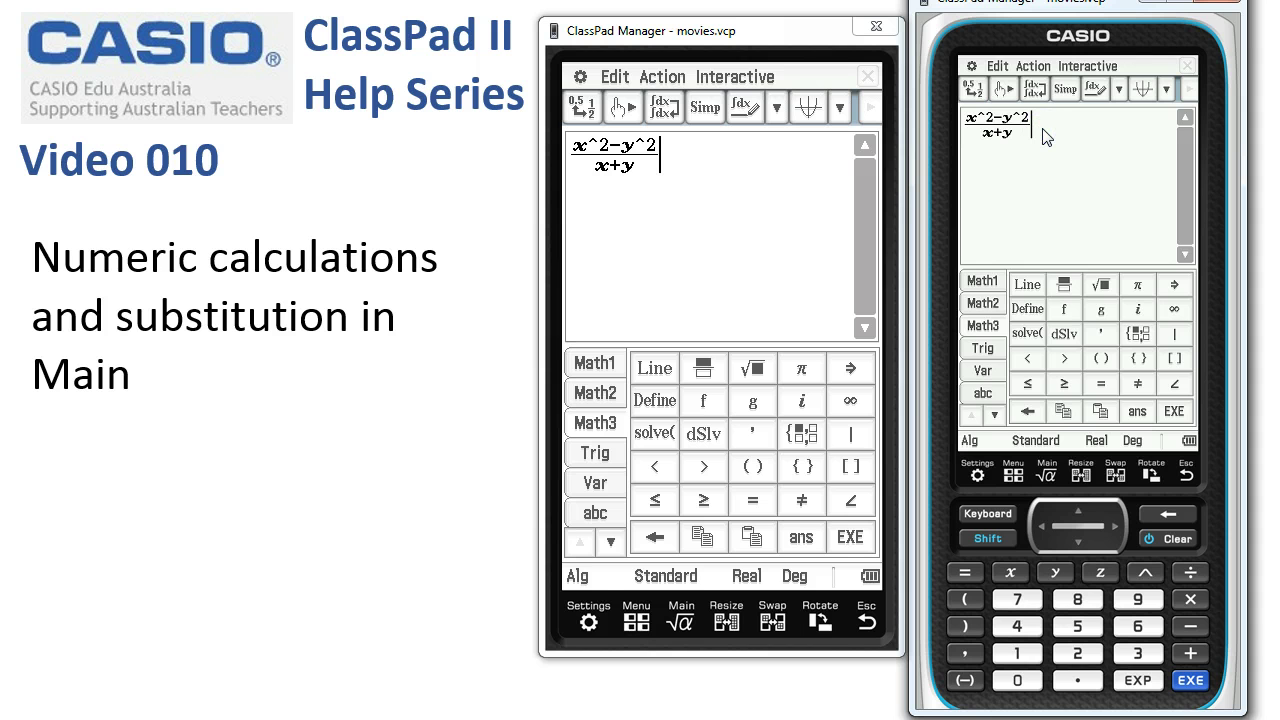
click(1176, 338)
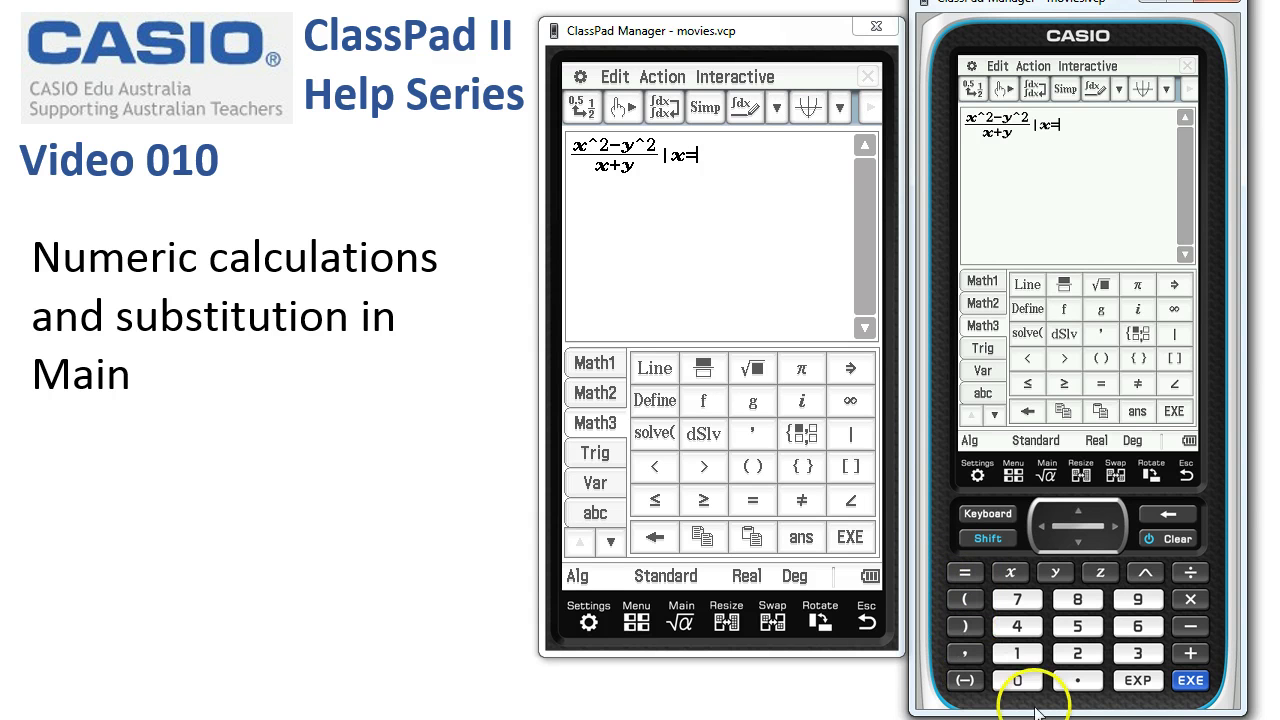
click(1141, 653)
click(1189, 570)
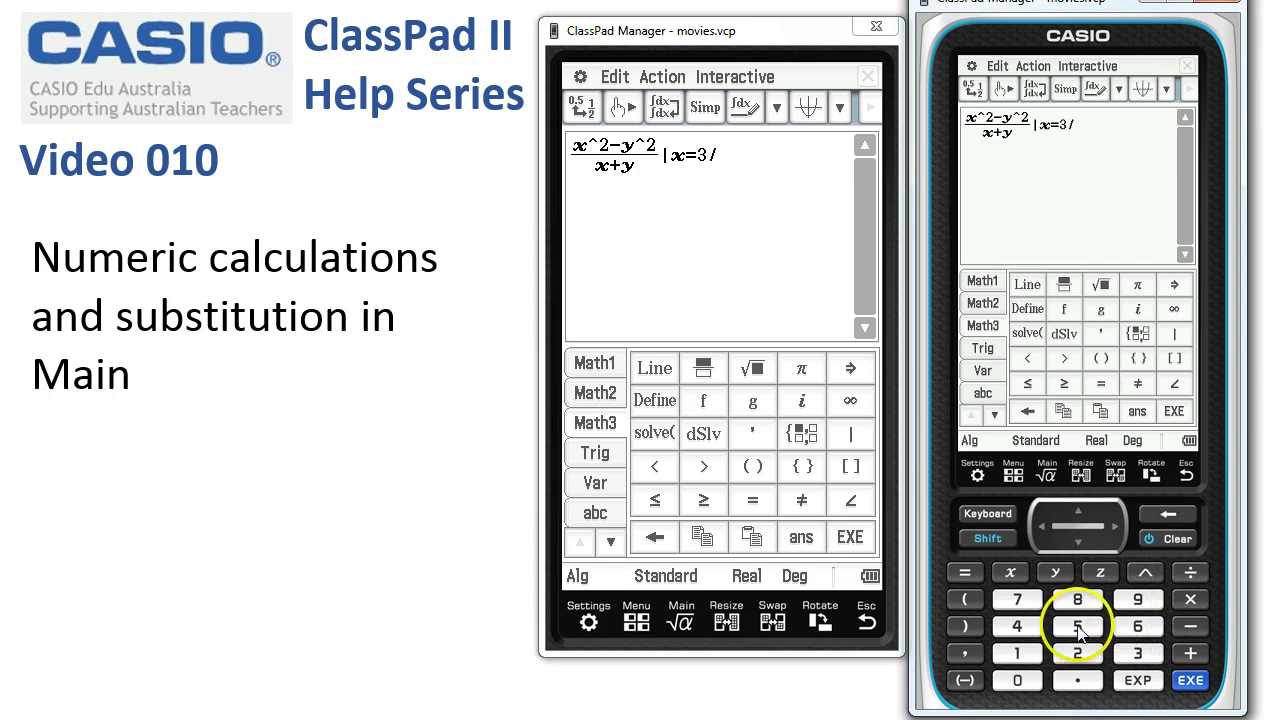
Step: Add the second condition y=2/3 and evaluate, giving 1/12
click(1171, 337)
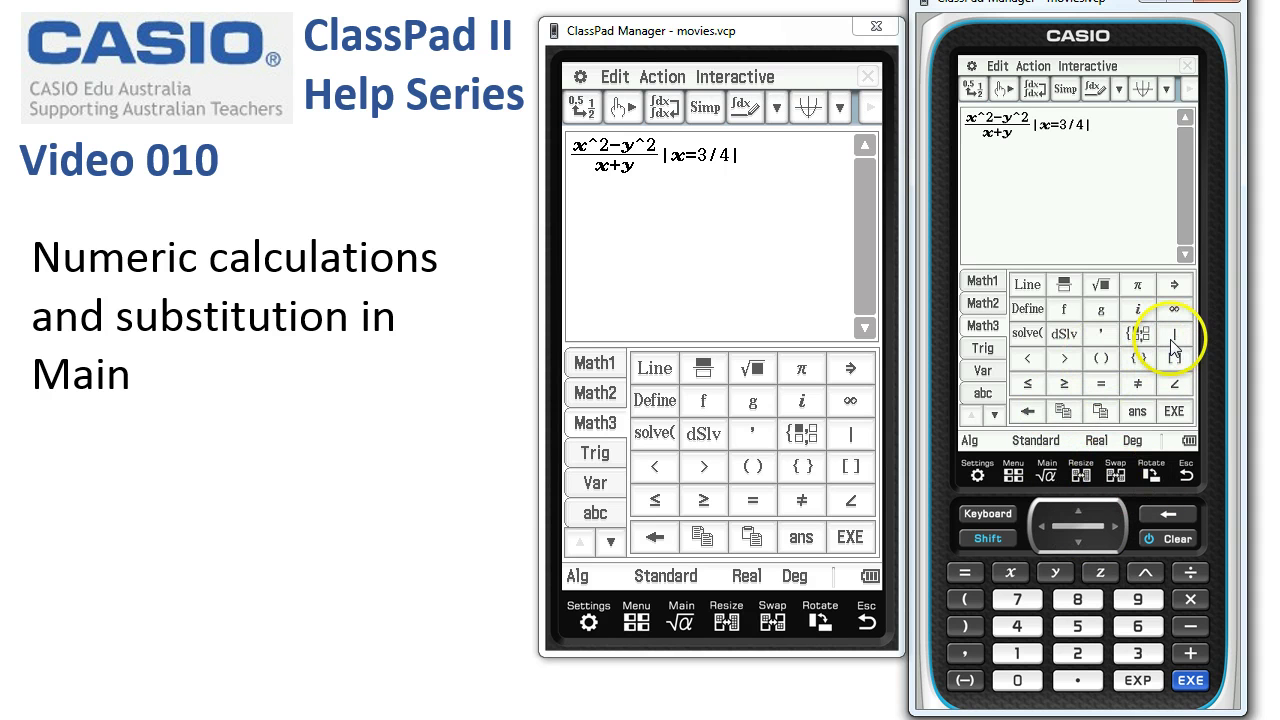
click(1056, 573)
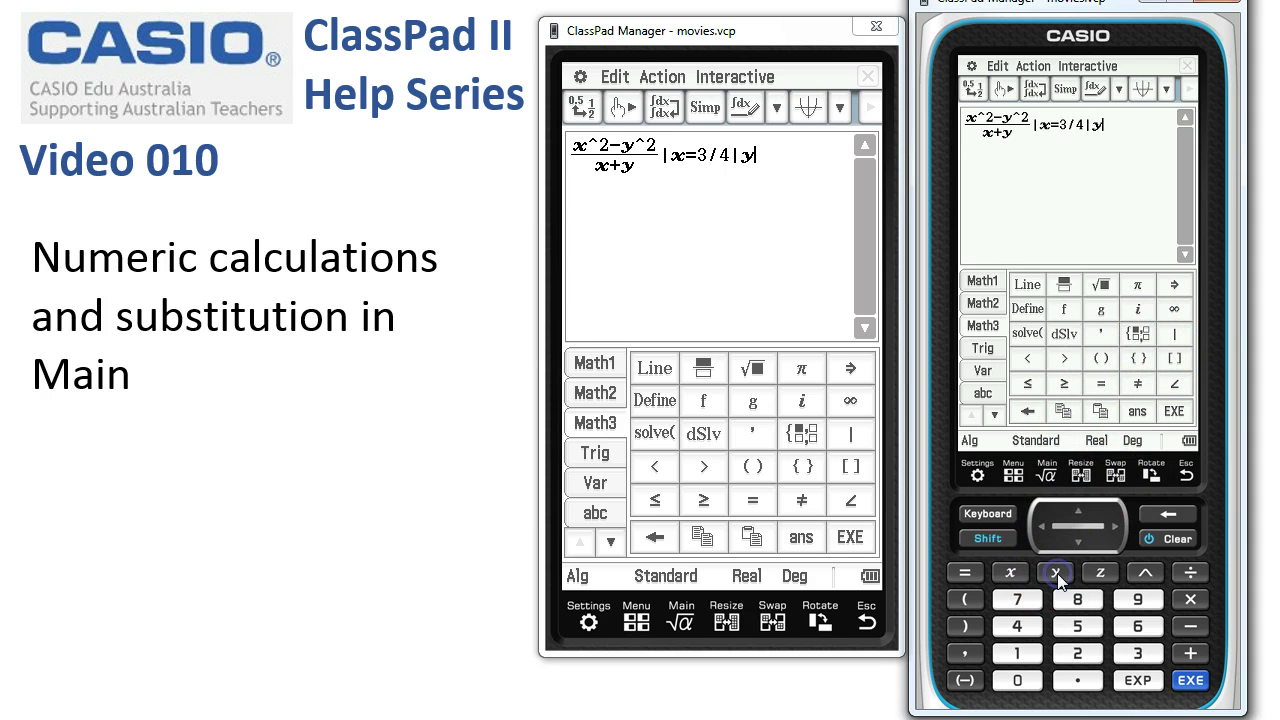
click(1077, 653)
click(1194, 574)
click(1137, 653)
click(1190, 680)
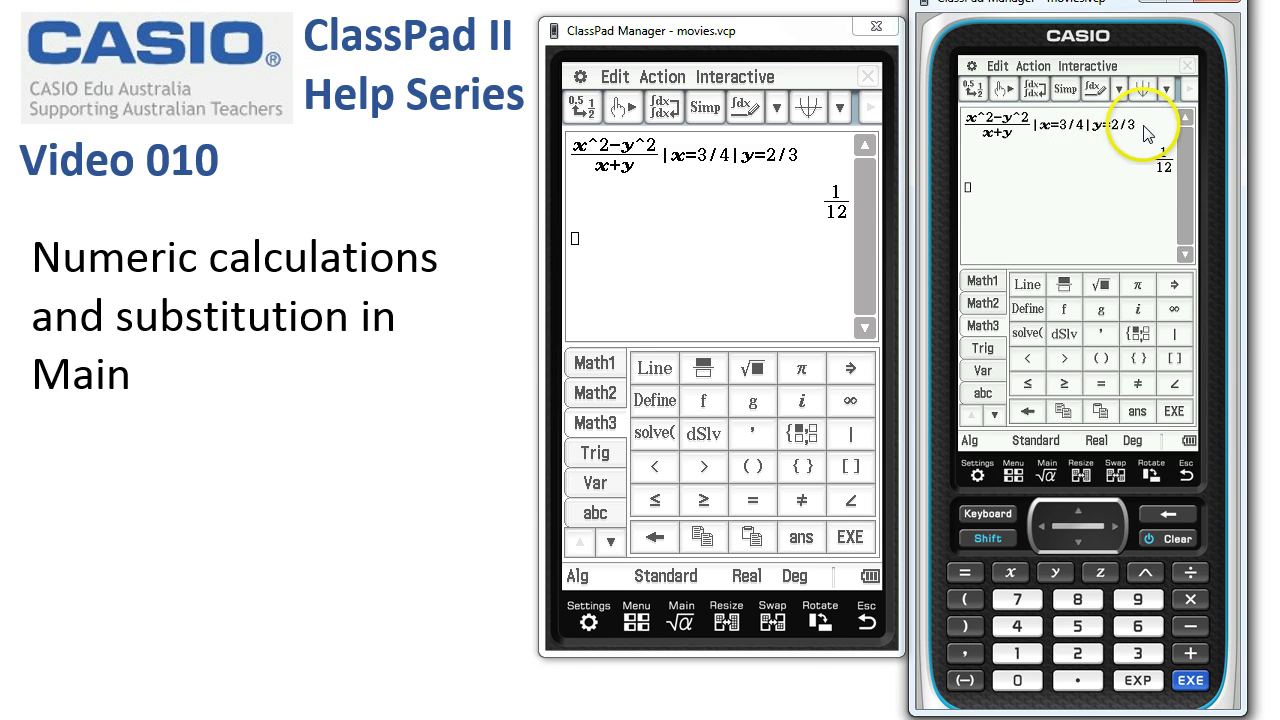
drag(1147, 135, 992, 126)
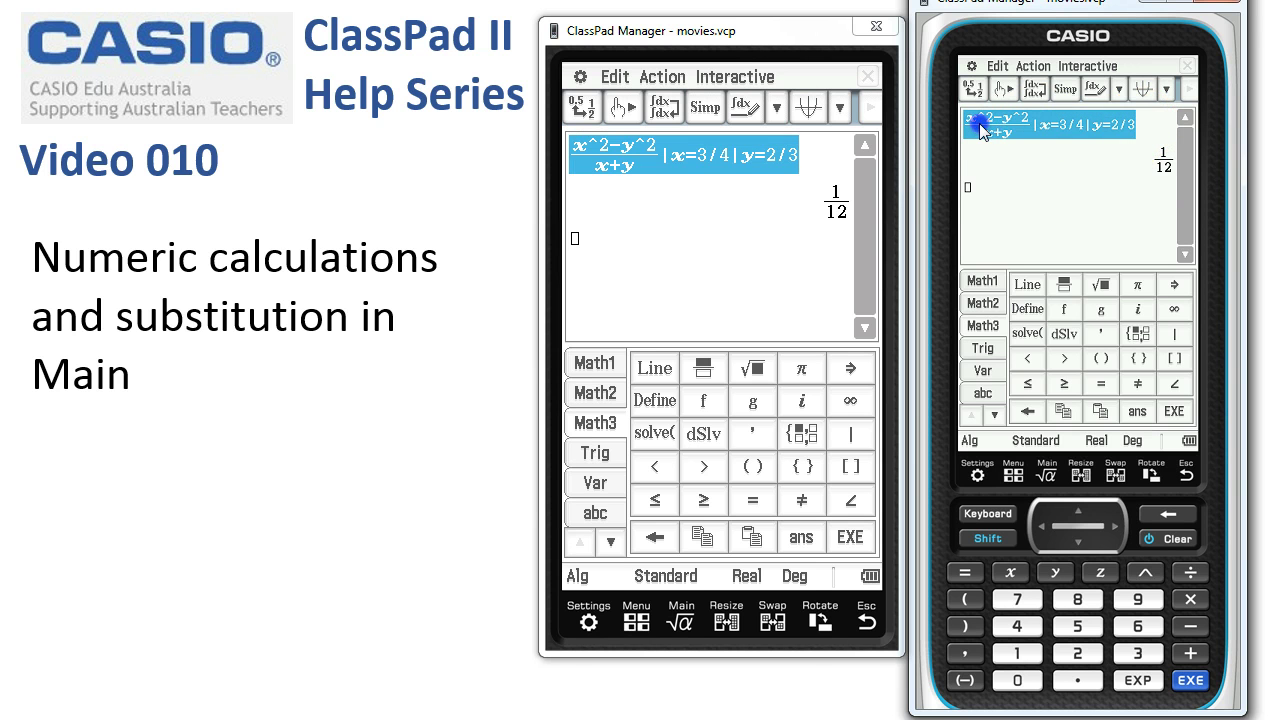
Step: Re-enter the previous fraction with the conditions as the list {x=3/4, y=2/3}, evaluating to 1/12
click(968, 191)
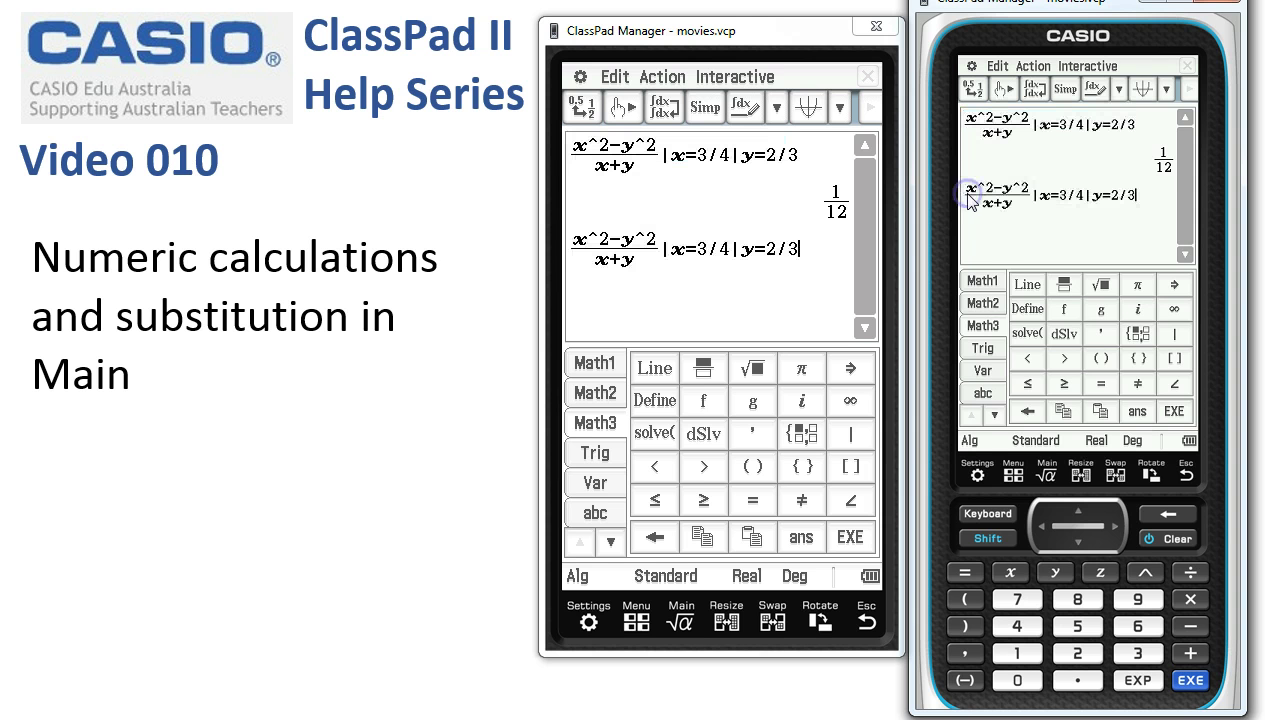
click(1089, 197)
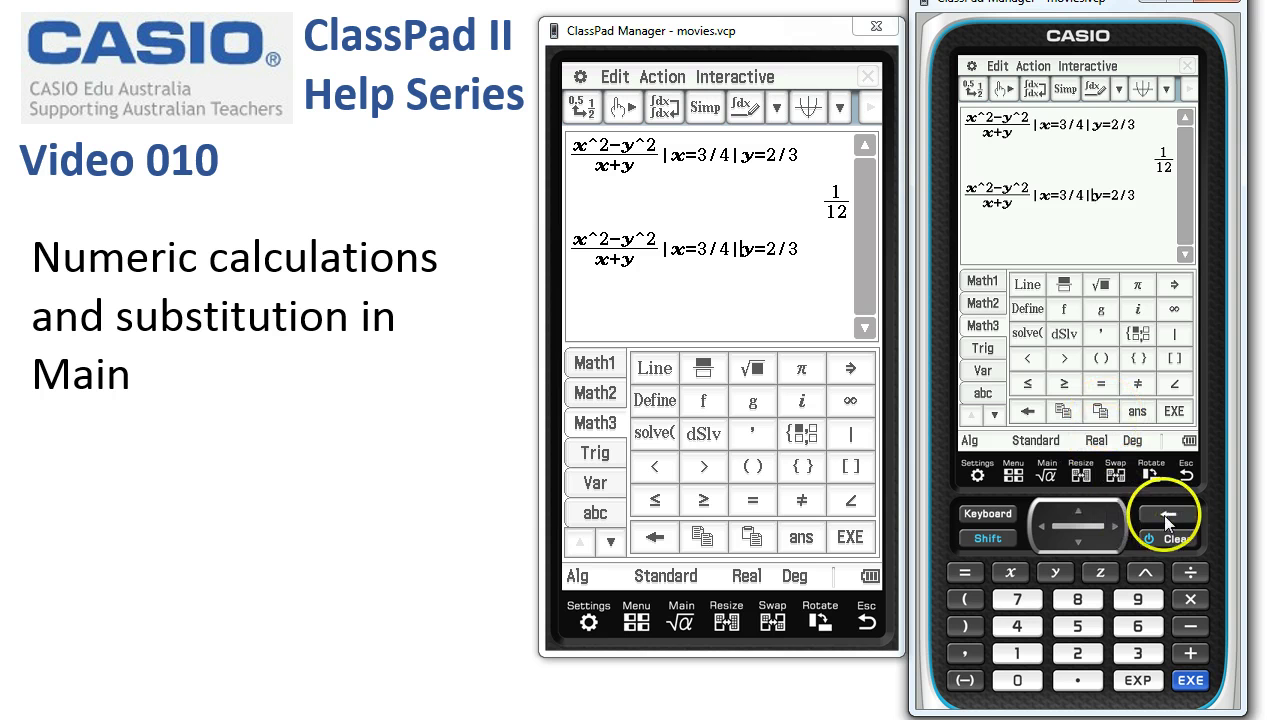
click(966, 655)
drag(1119, 196, 1060, 199)
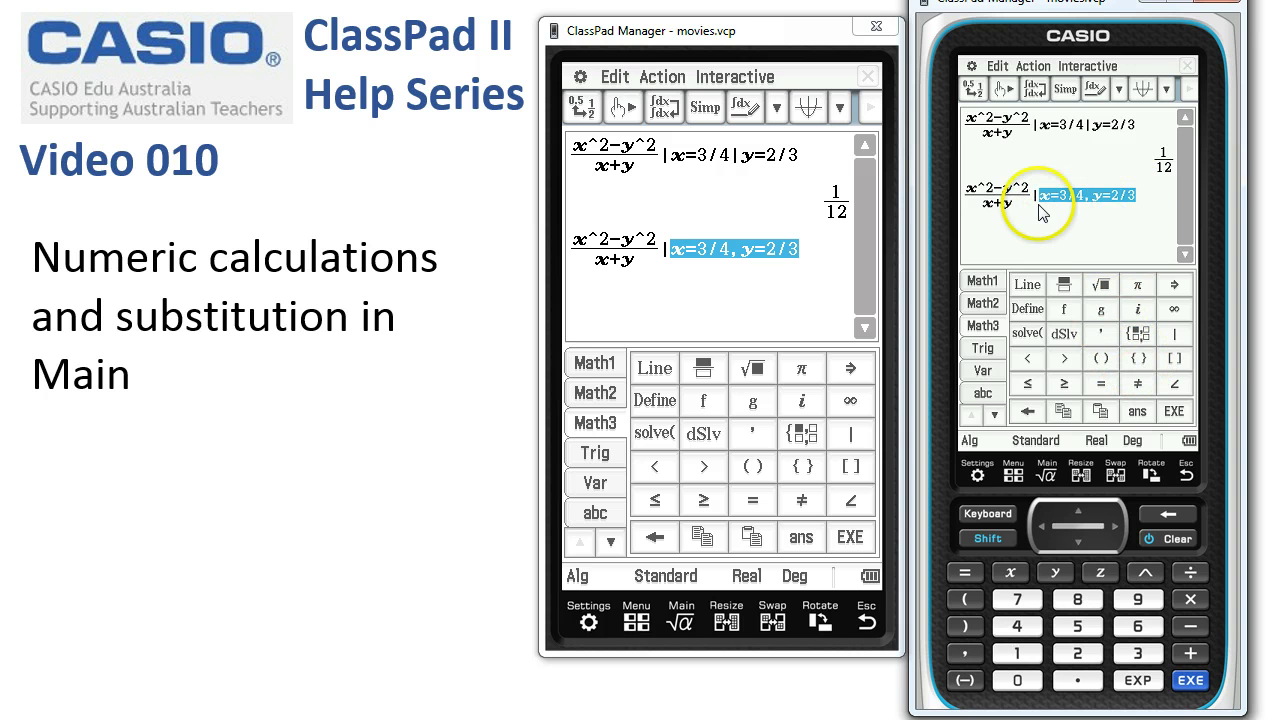
click(1140, 362)
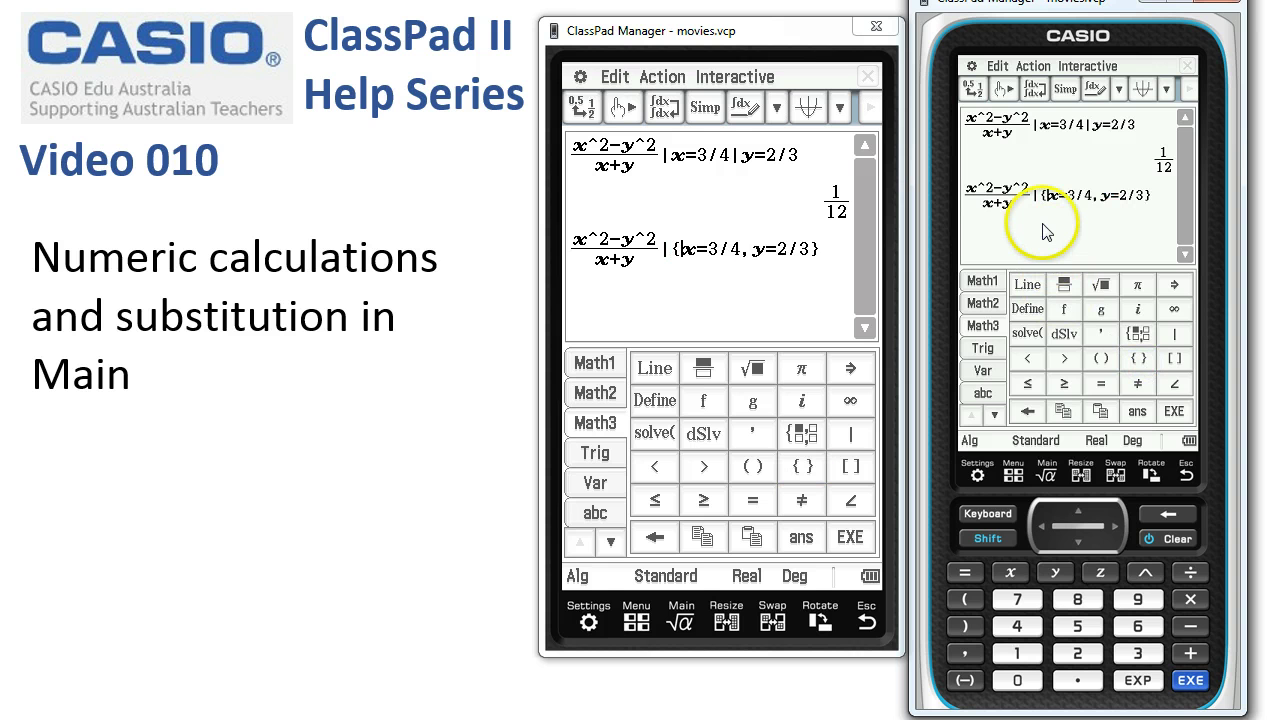
click(1166, 415)
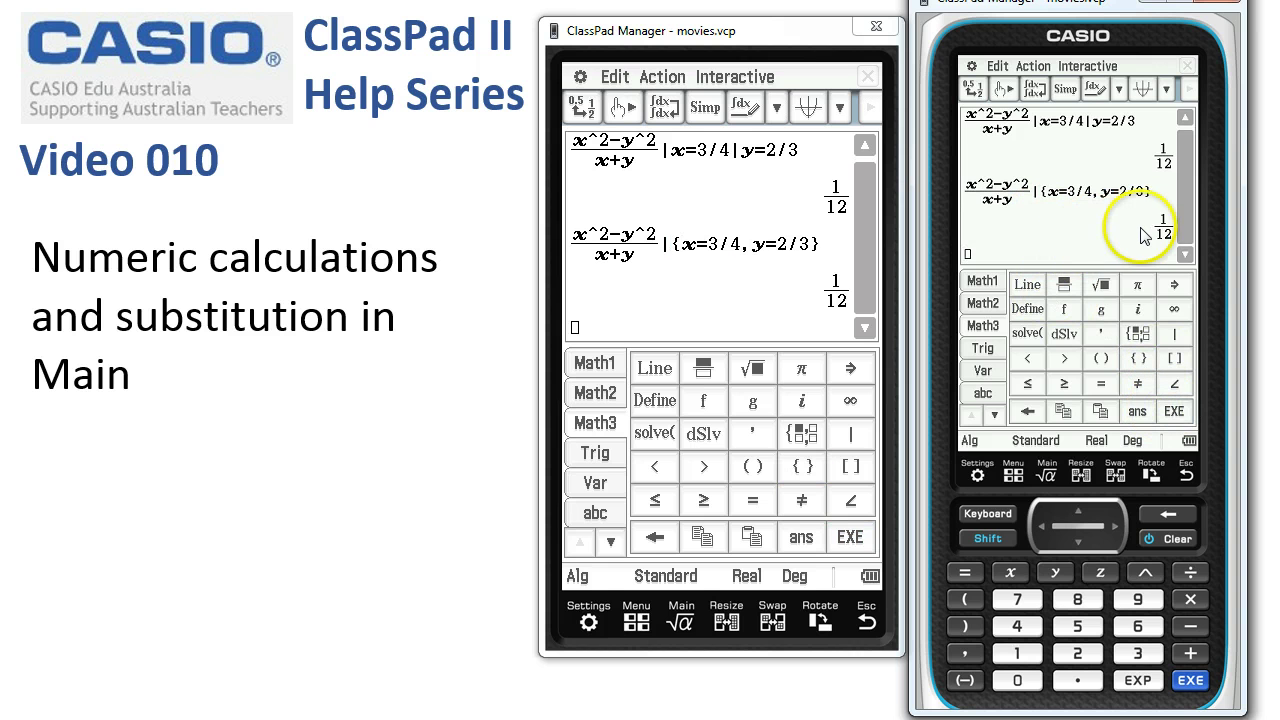